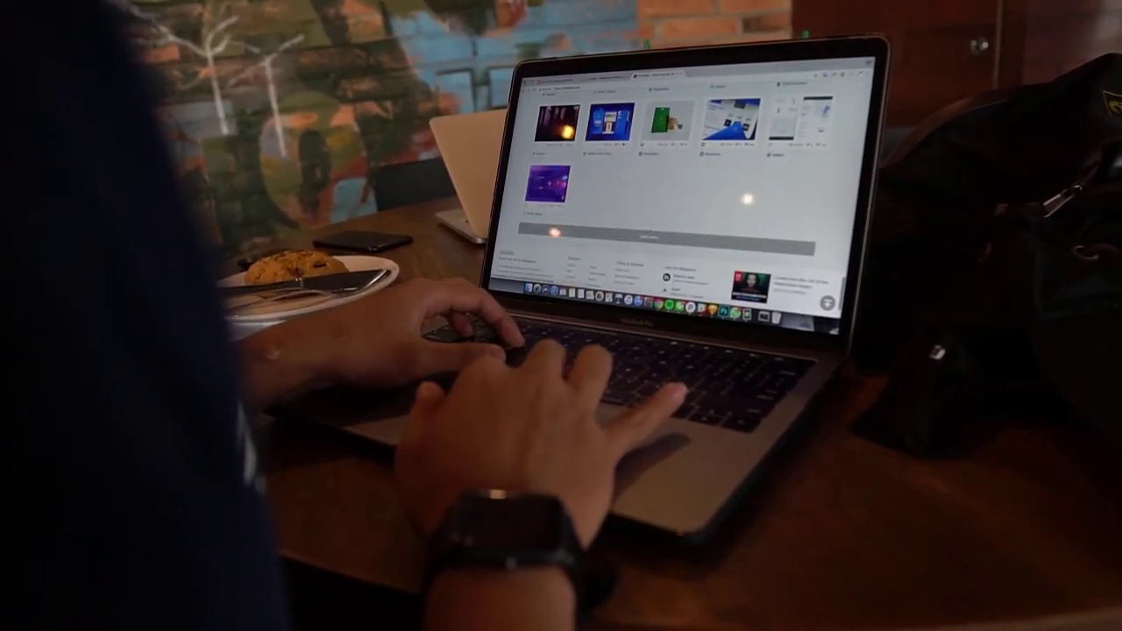
# Launch Brave from the taskbar and load sellfy.com
pyautogui.scroll(5, 675, 176)
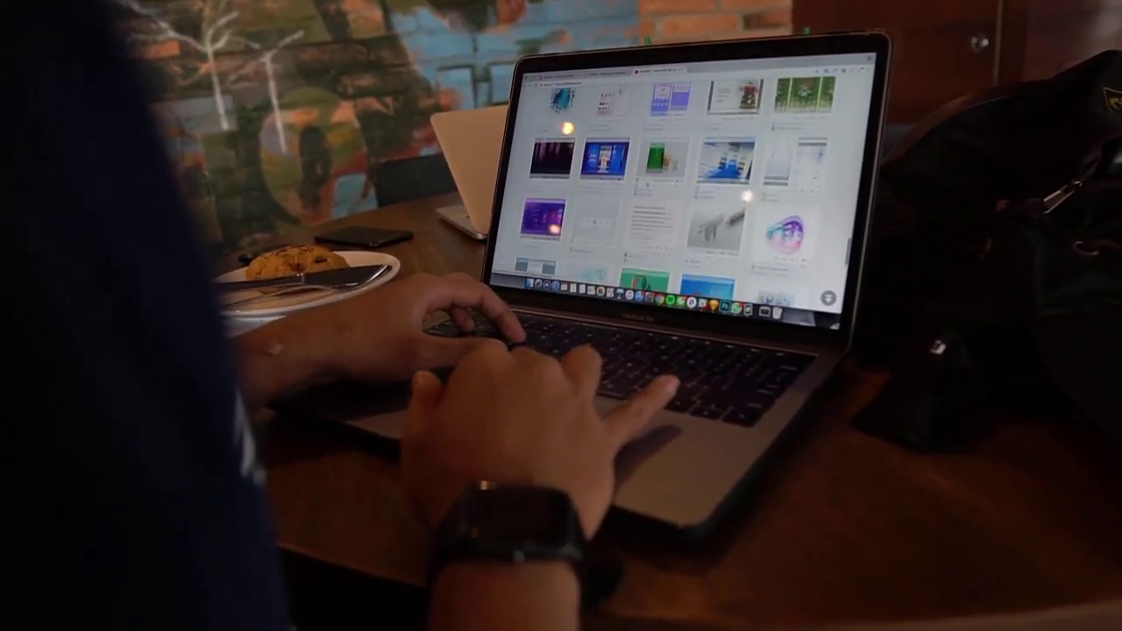
pyautogui.click(658, 167)
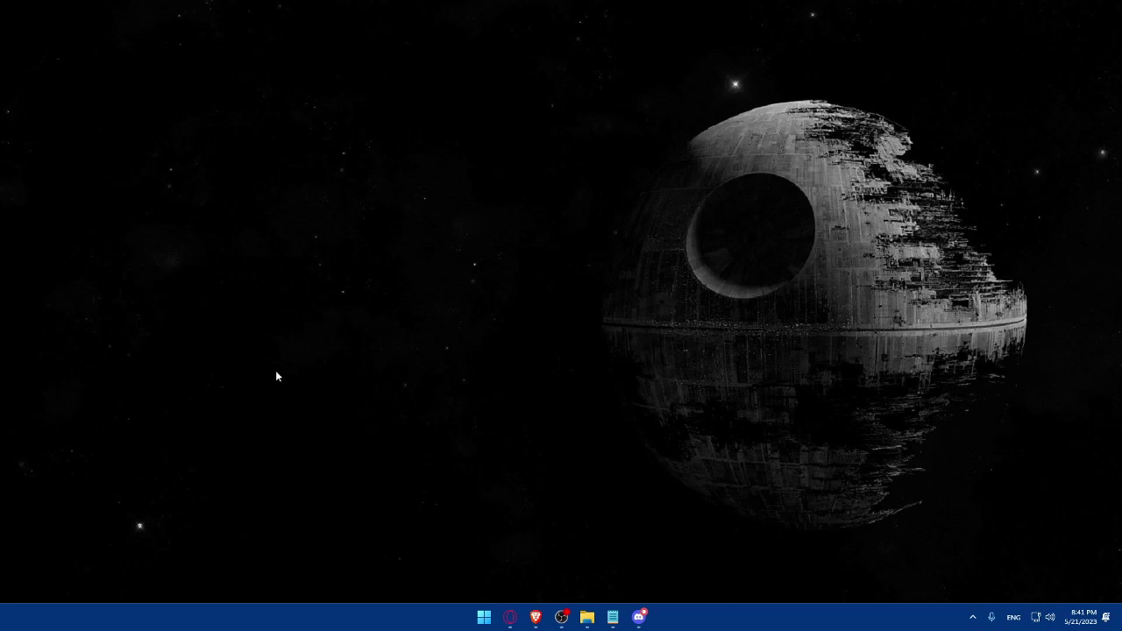
pyautogui.click(536, 617)
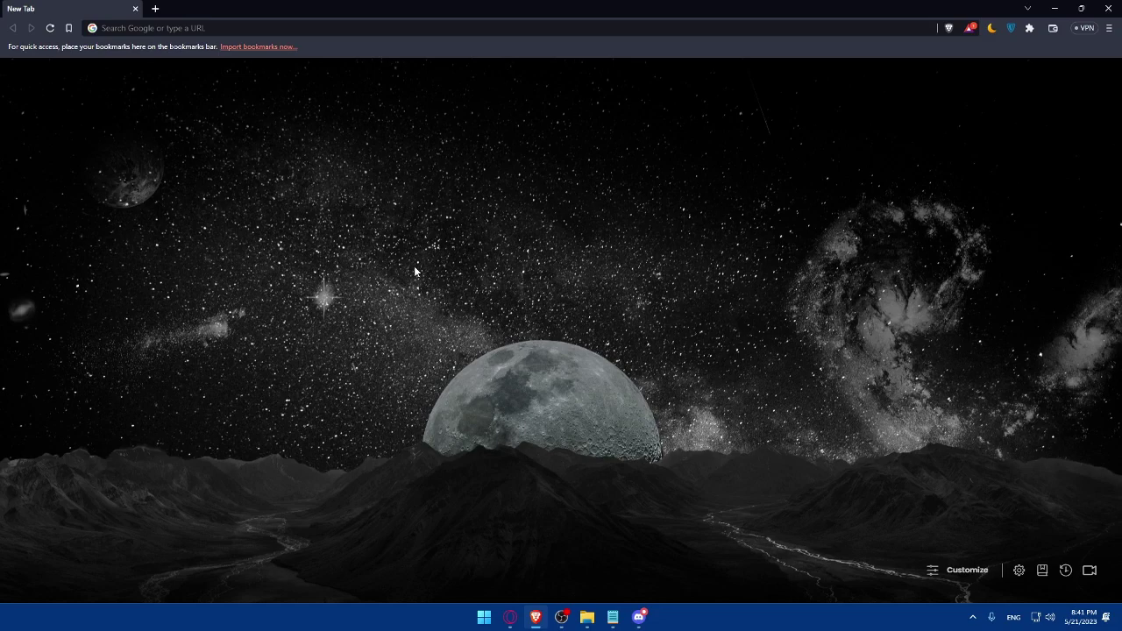
pyautogui.click(217, 28)
pyautogui.write('sellfy')
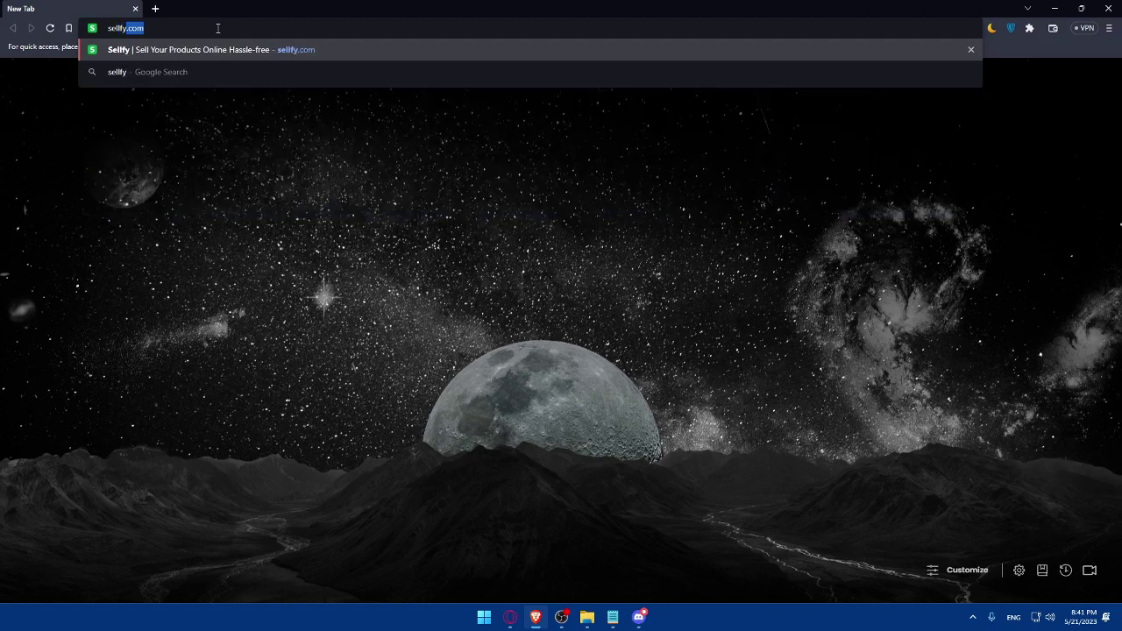
pyautogui.write('.com')
pyautogui.press('Return')
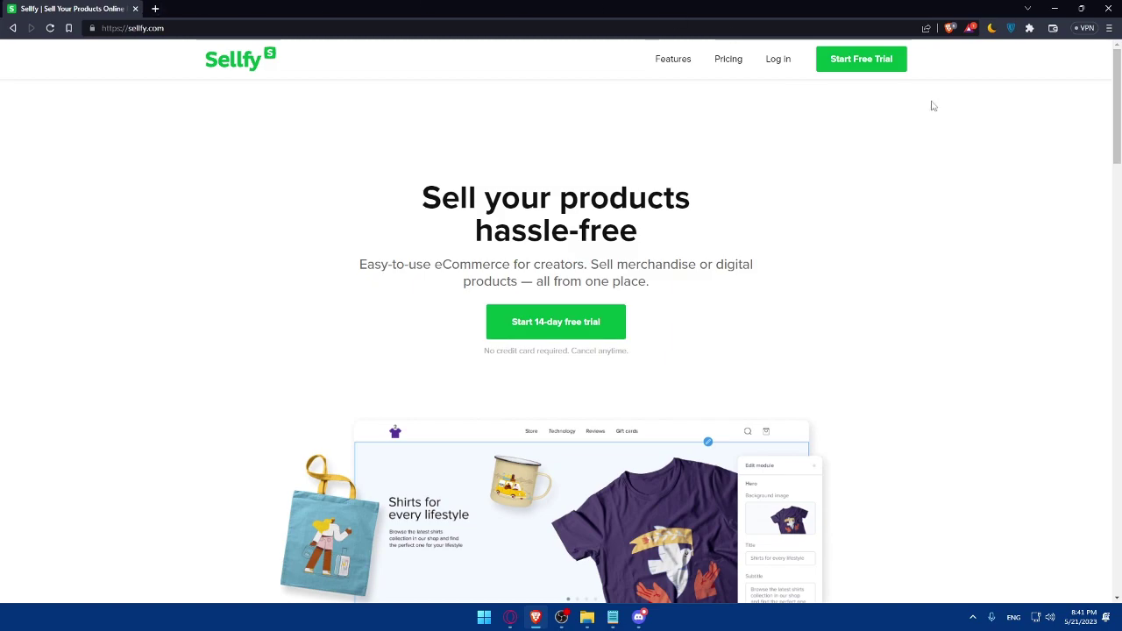
# Look over Sellfy's pricing plans, then return to the home page
pyautogui.click(728, 60)
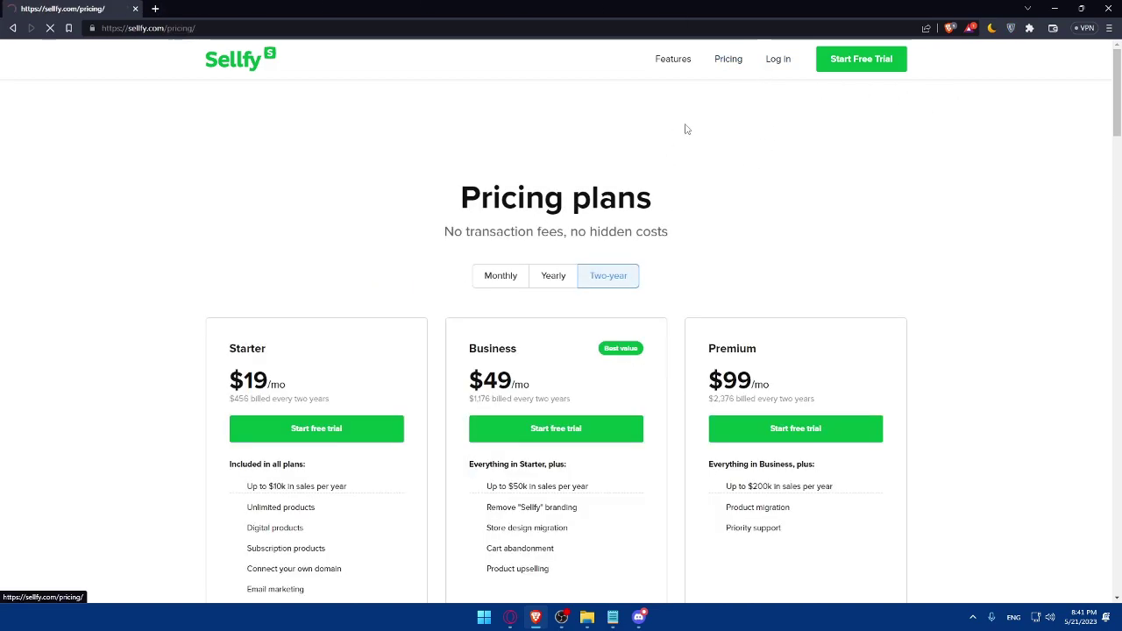
pyautogui.scroll(-3, 732, 248)
pyautogui.scroll(2, 733, 247)
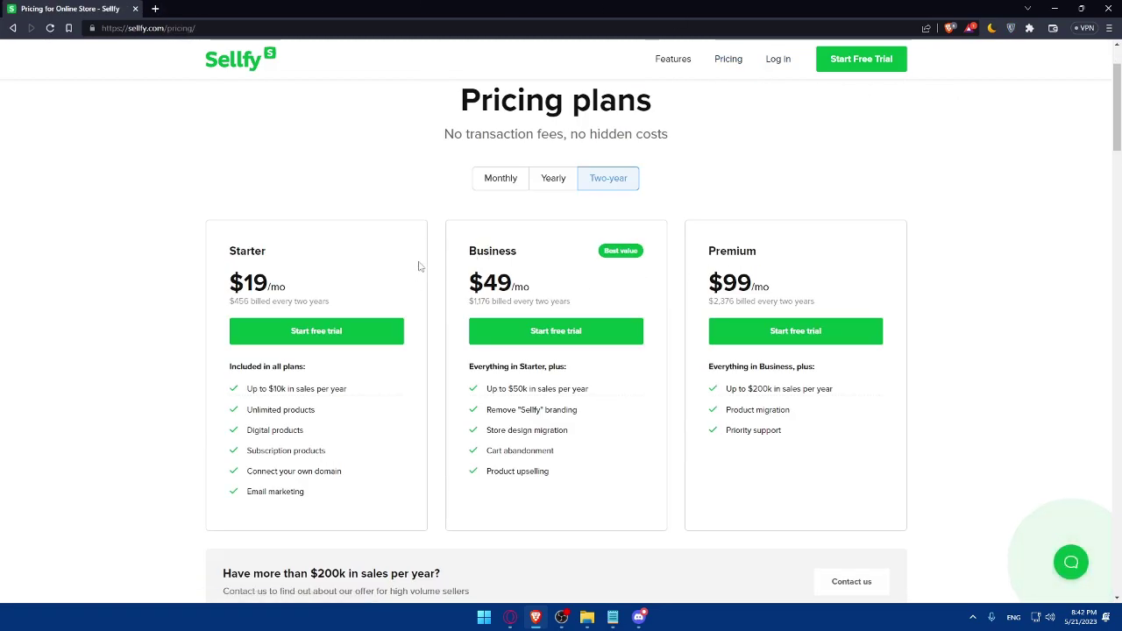
pyautogui.hotkey('alt', 'Left')
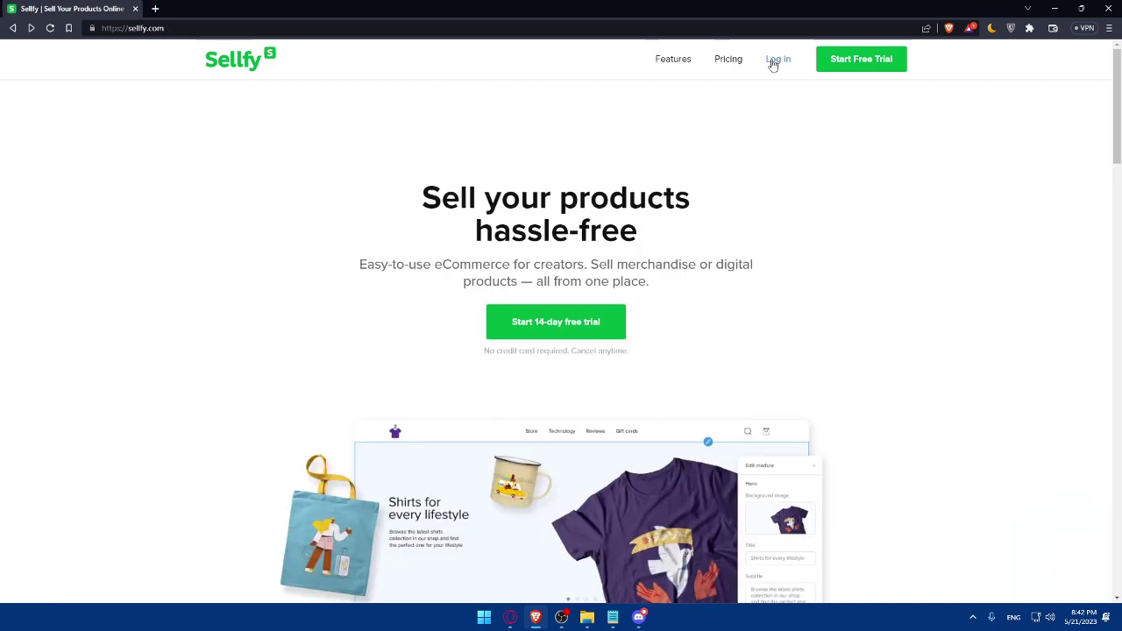
# Start a trial sign-up from the login page using a Google account
pyautogui.click(778, 58)
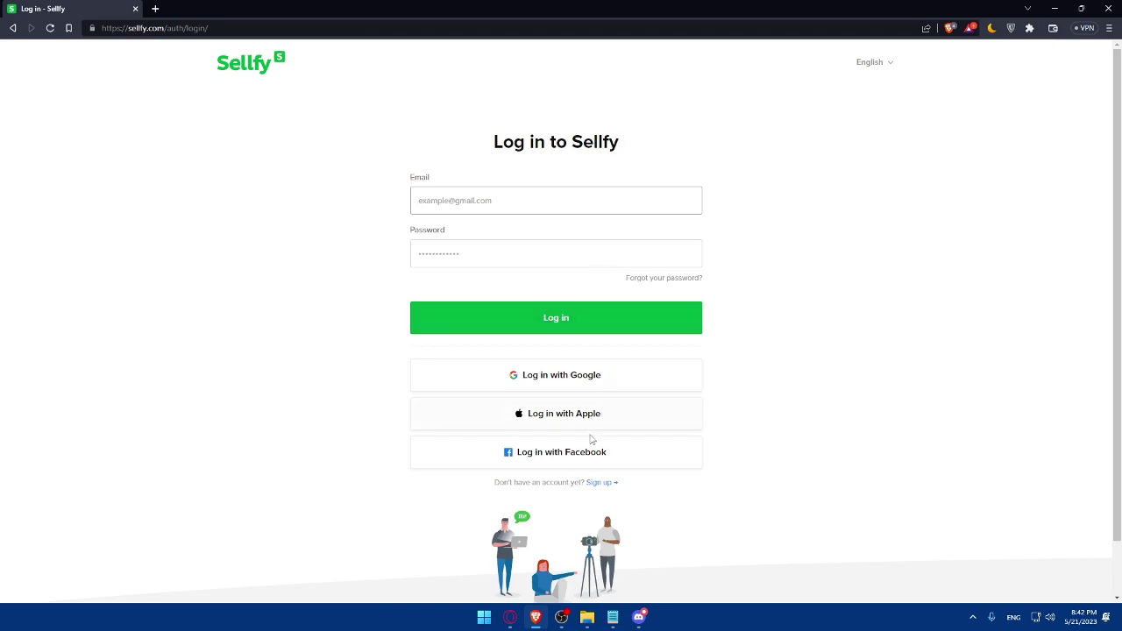
pyautogui.click(601, 482)
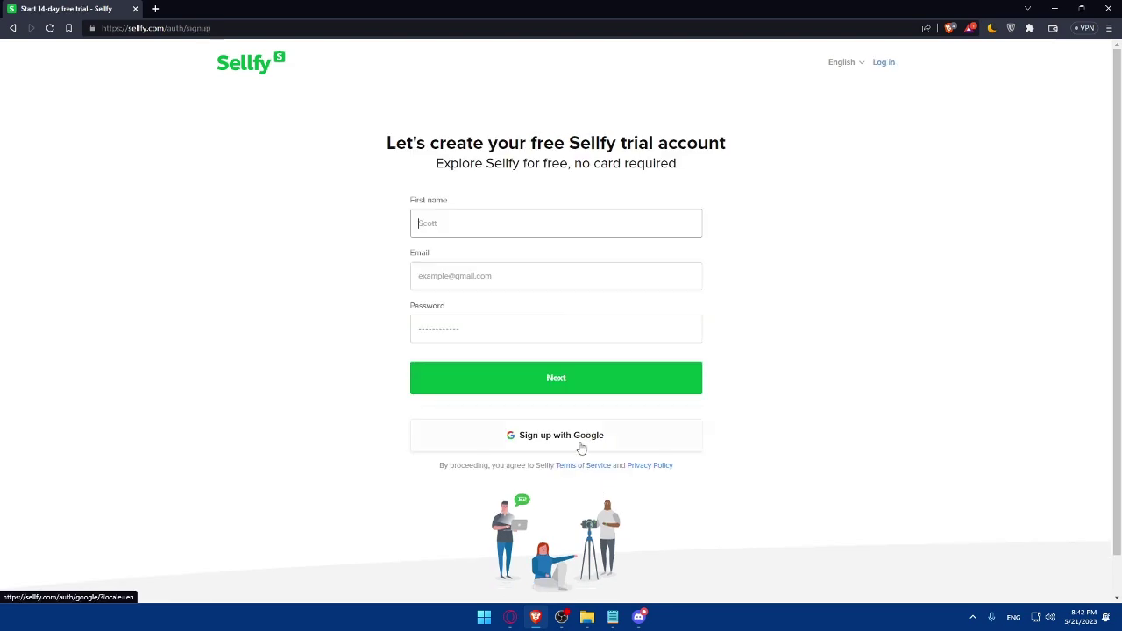
pyautogui.click(752, 316)
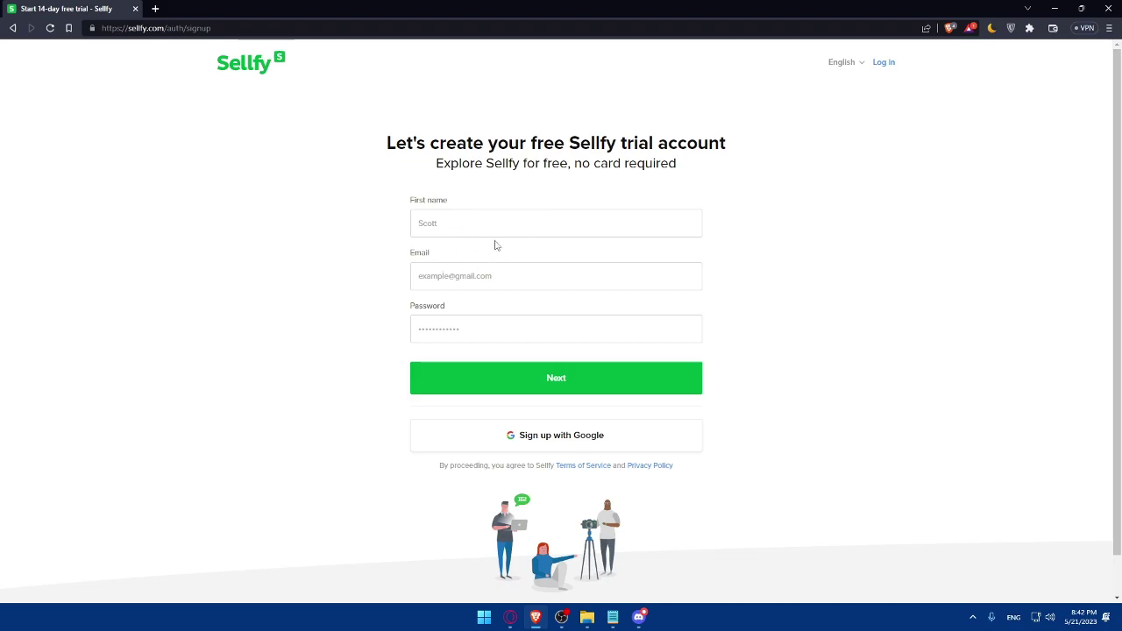
pyautogui.click(546, 436)
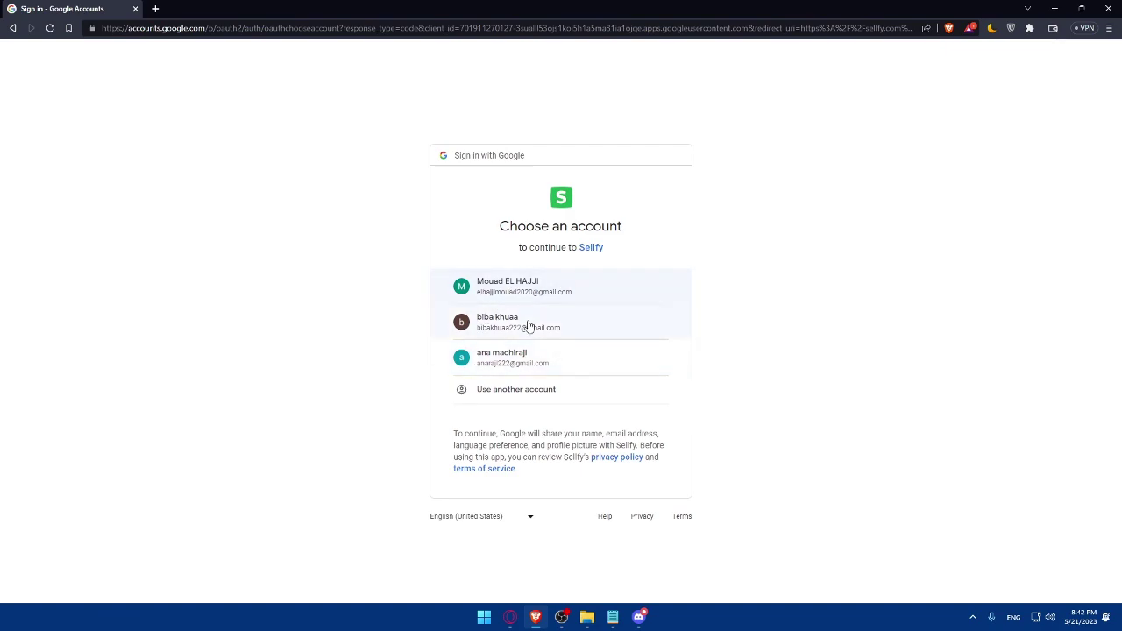
pyautogui.click(521, 323)
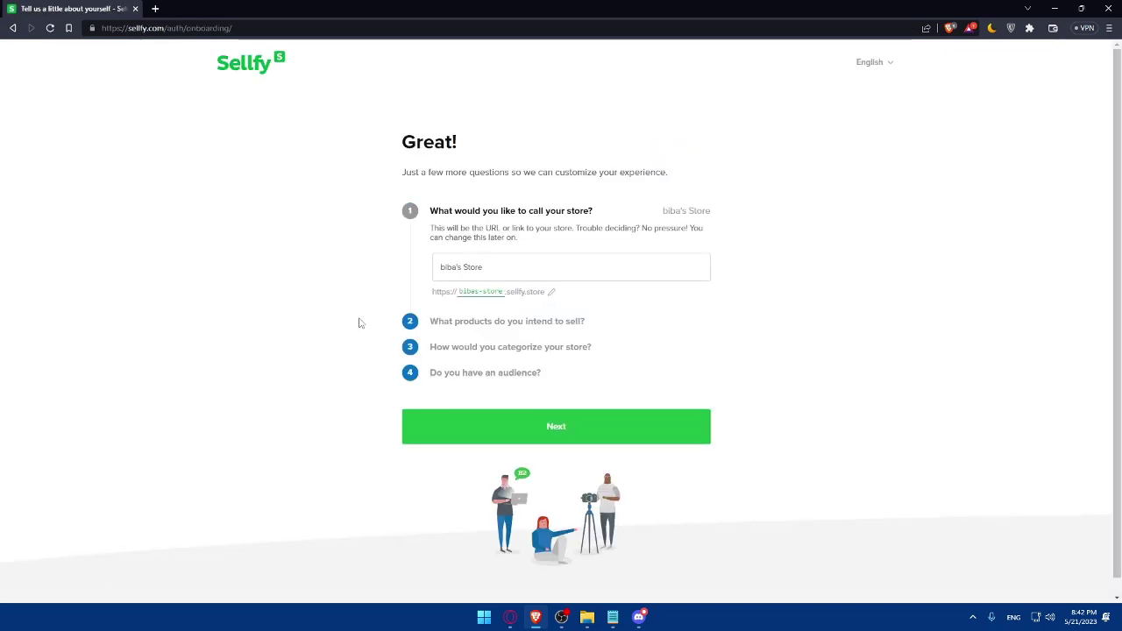
# Keep the prefilled store name and continue
pyautogui.tripleClick(501, 270)
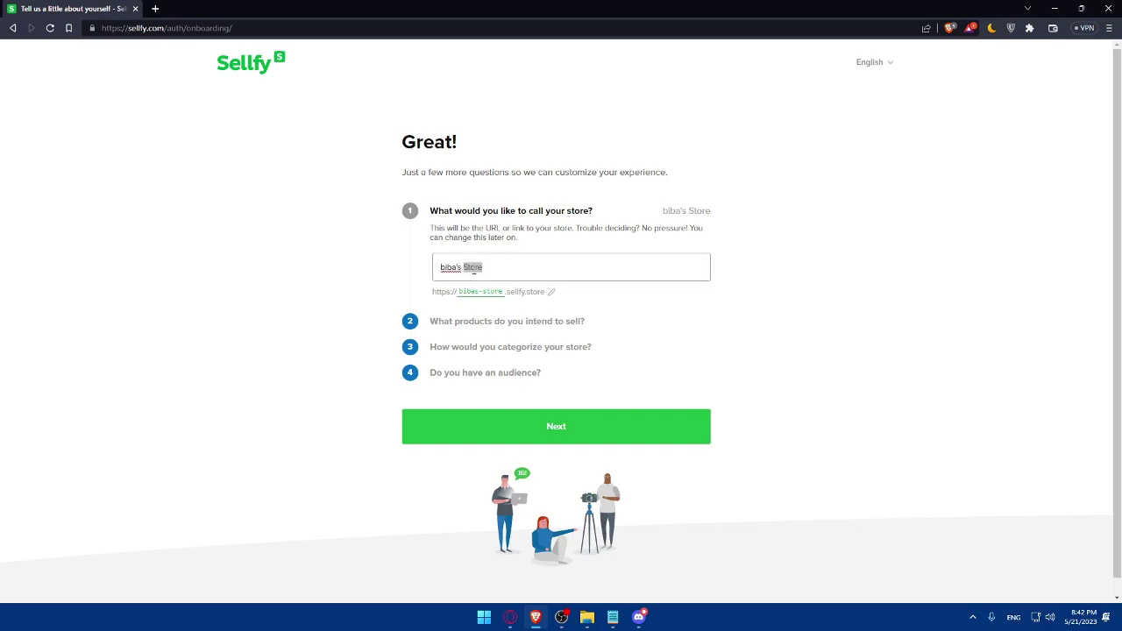
pyautogui.click(509, 266)
pyautogui.tripleClick(514, 268)
pyautogui.click(520, 267)
pyautogui.tripleClick(451, 274)
pyautogui.click(570, 267)
pyautogui.click(548, 436)
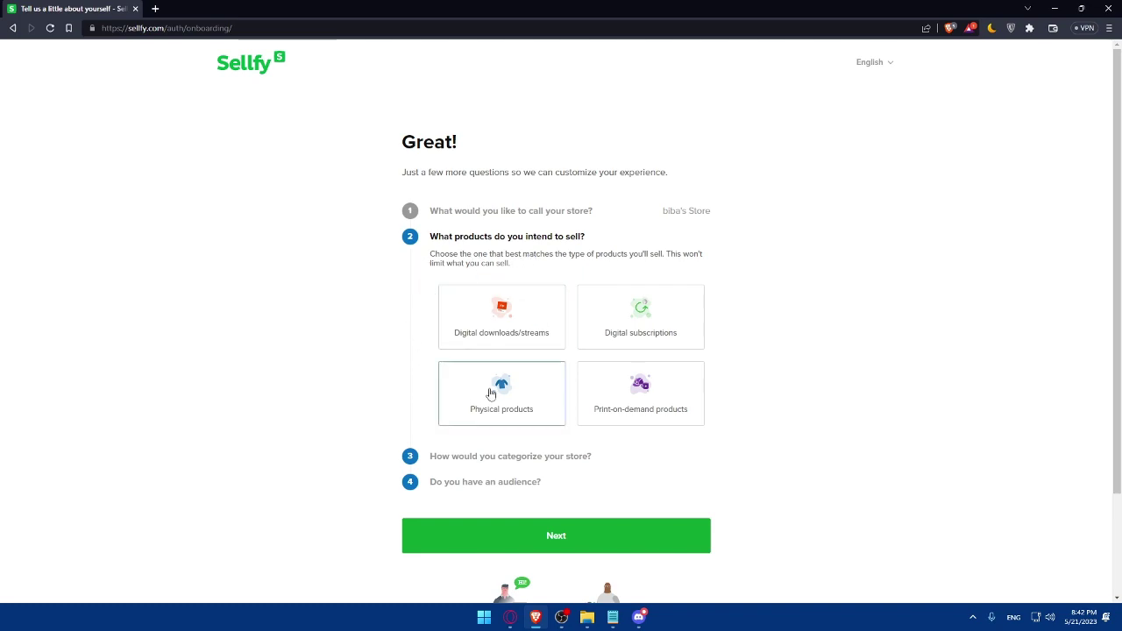
# Choose Digital downloads/streams as the product type and Music & Audio as the category
pyautogui.click(536, 328)
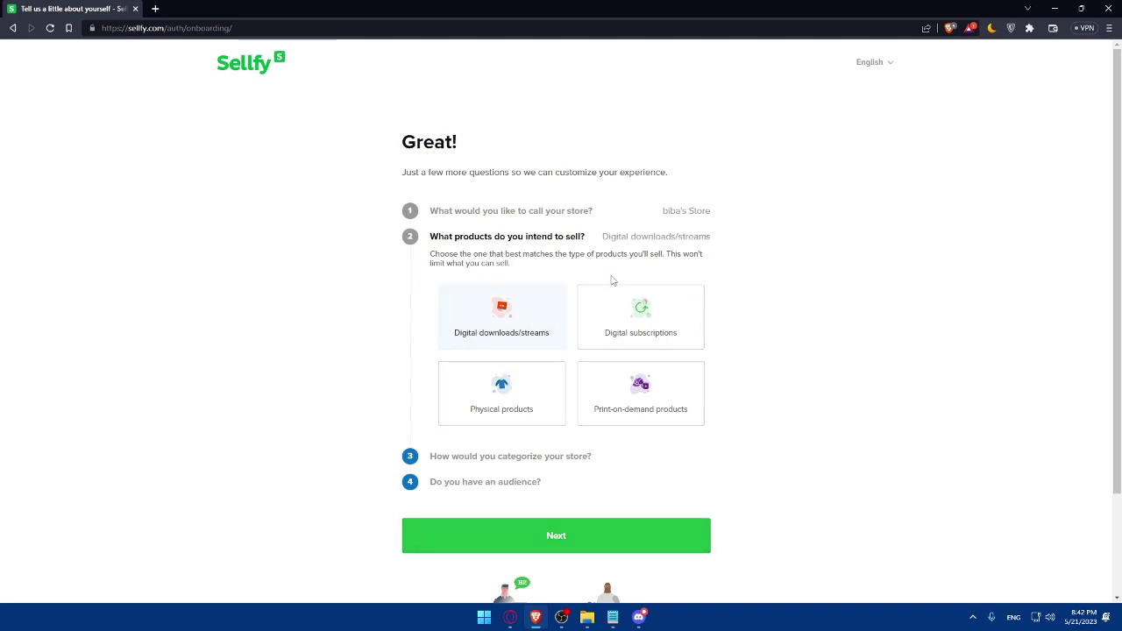
pyautogui.click(599, 550)
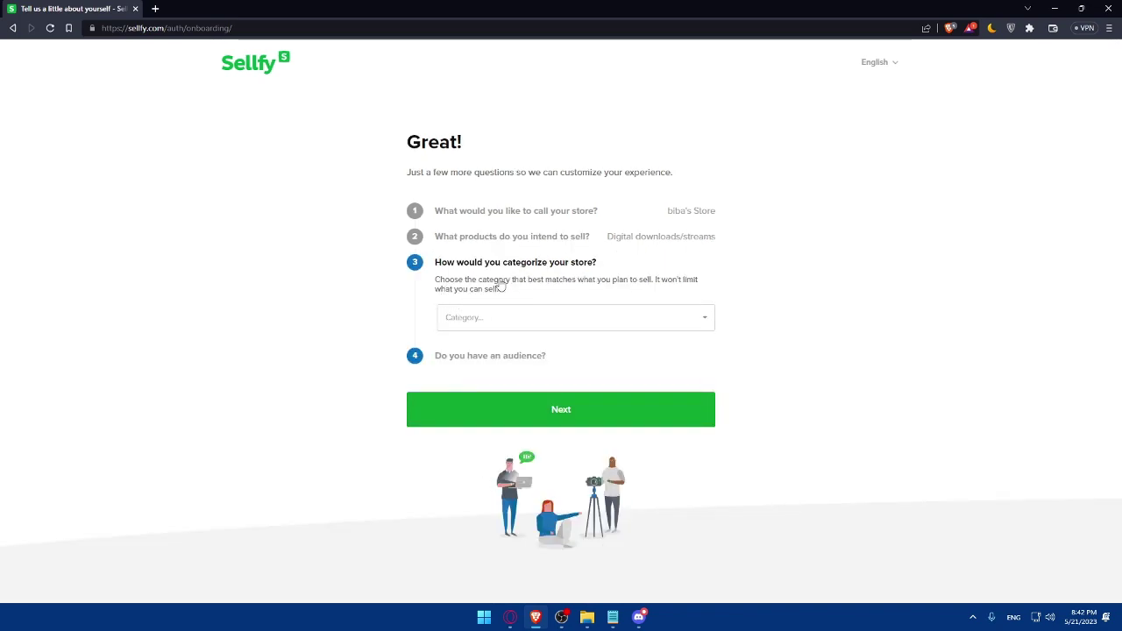
pyautogui.click(536, 315)
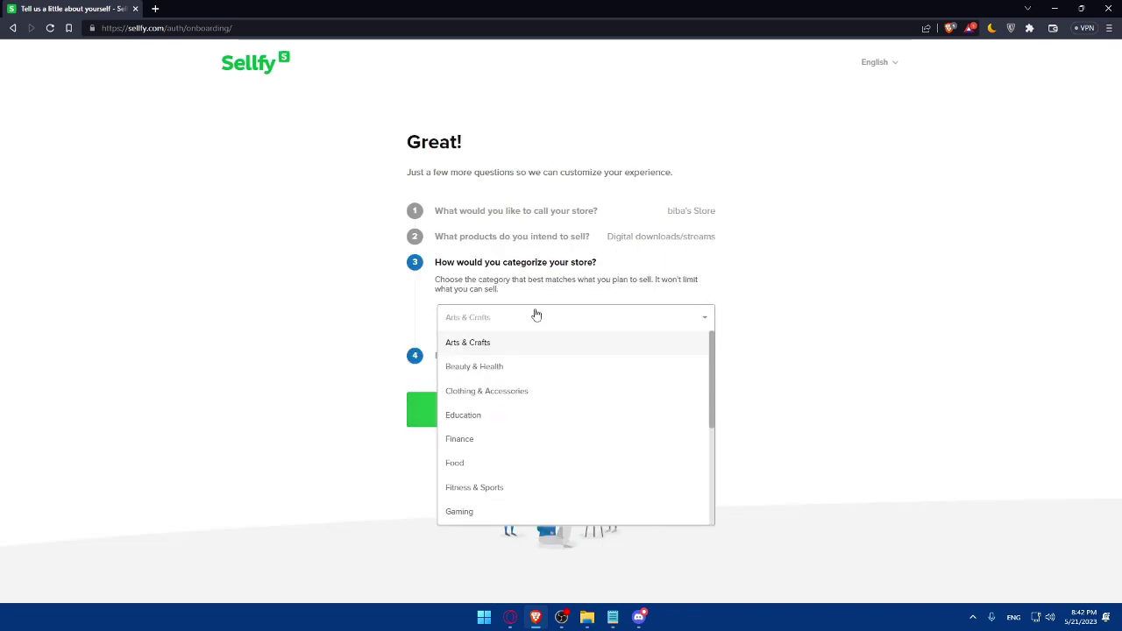
pyautogui.scroll(-1, 532, 385)
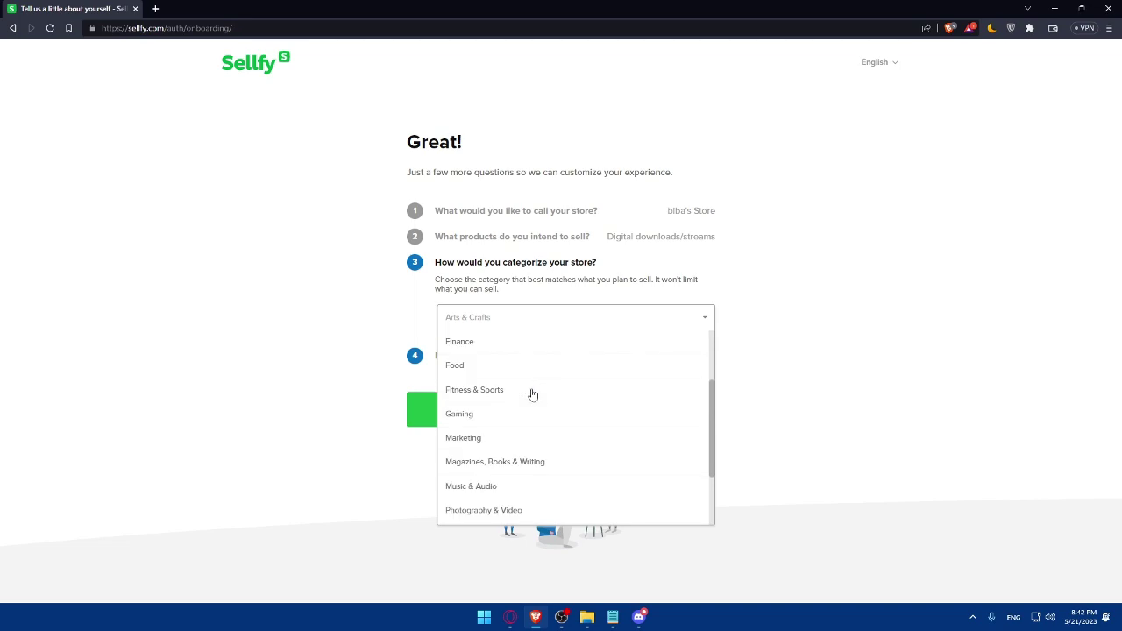
pyautogui.click(522, 486)
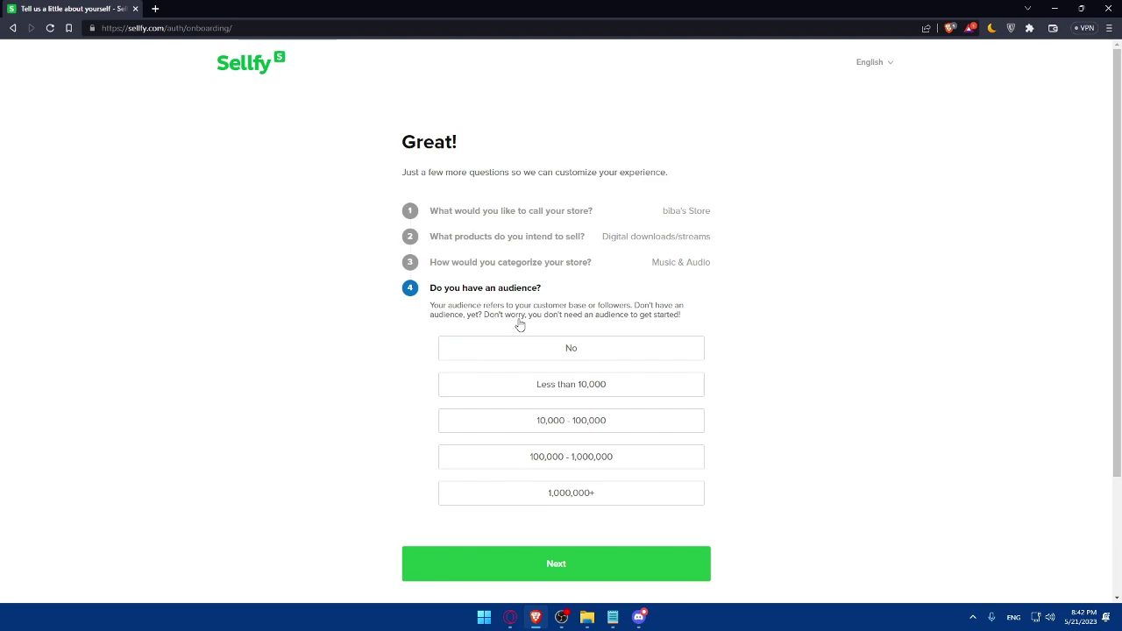
# Answer No to having an existing audience and start the 14-day free trial
pyautogui.click(558, 354)
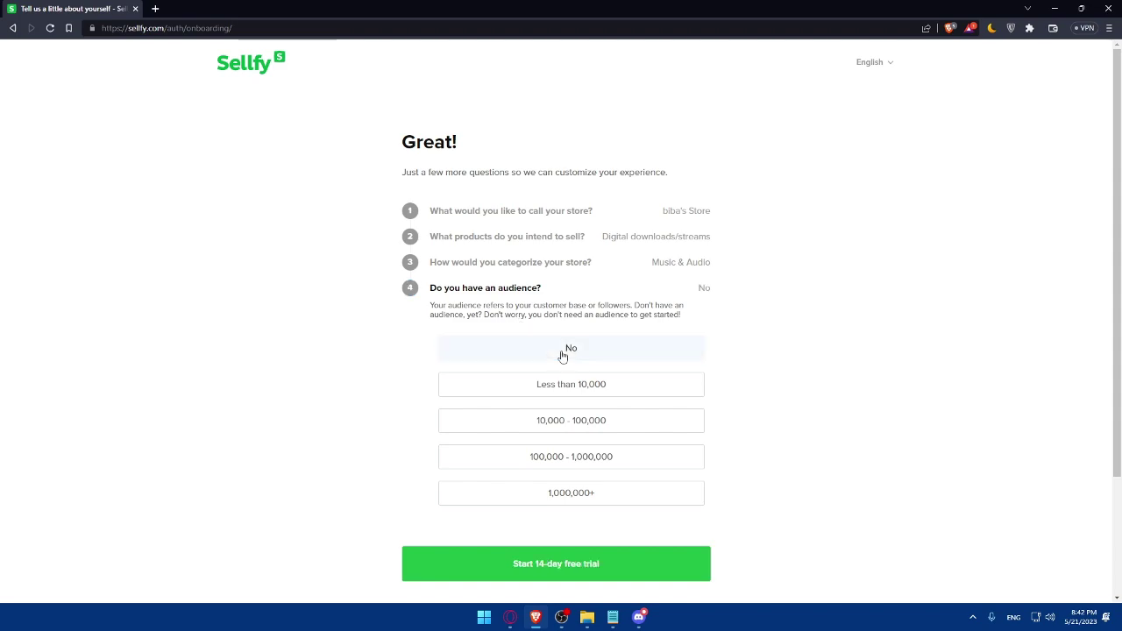
pyautogui.scroll(-1, 567, 363)
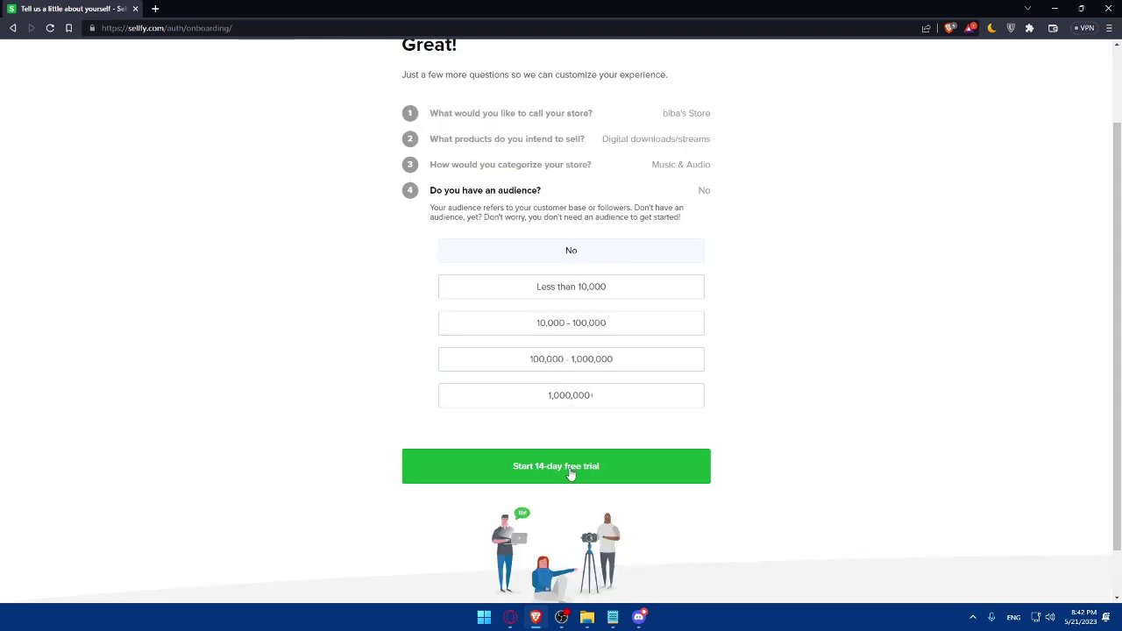
pyautogui.click(571, 474)
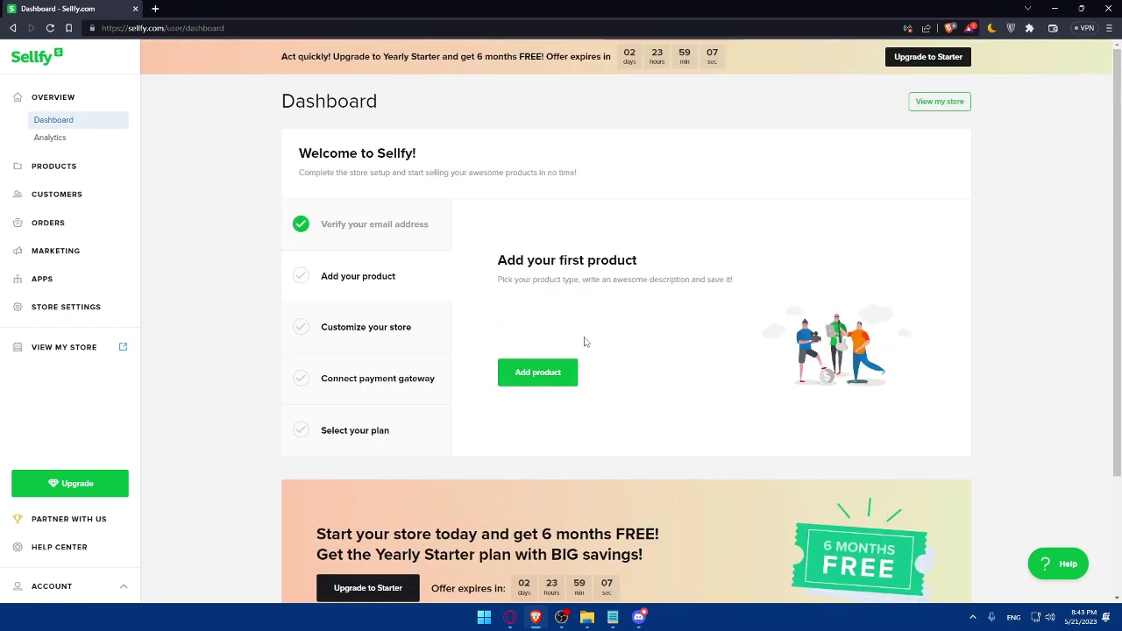
# Create a new digital product and check the empty uploaded-files list
pyautogui.click(539, 377)
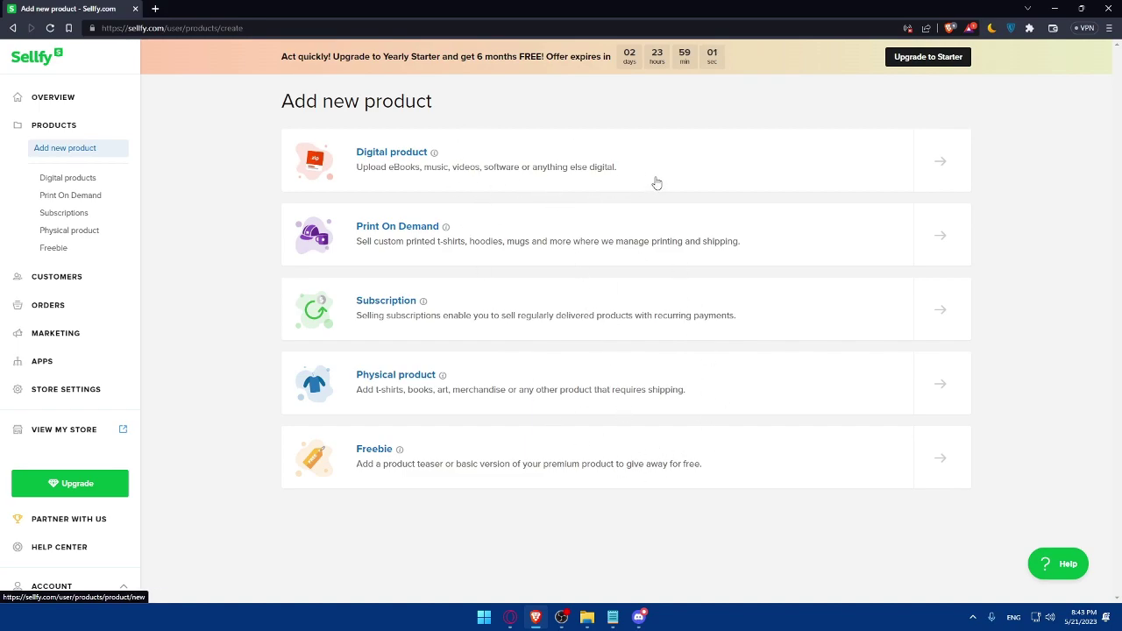
pyautogui.click(742, 175)
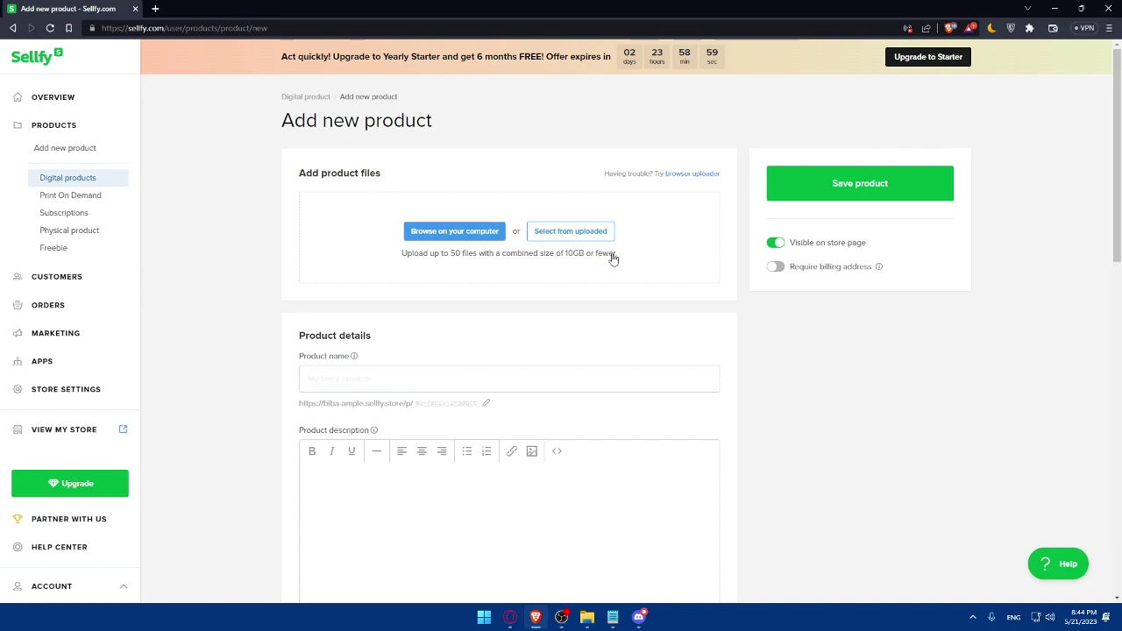
pyautogui.click(557, 232)
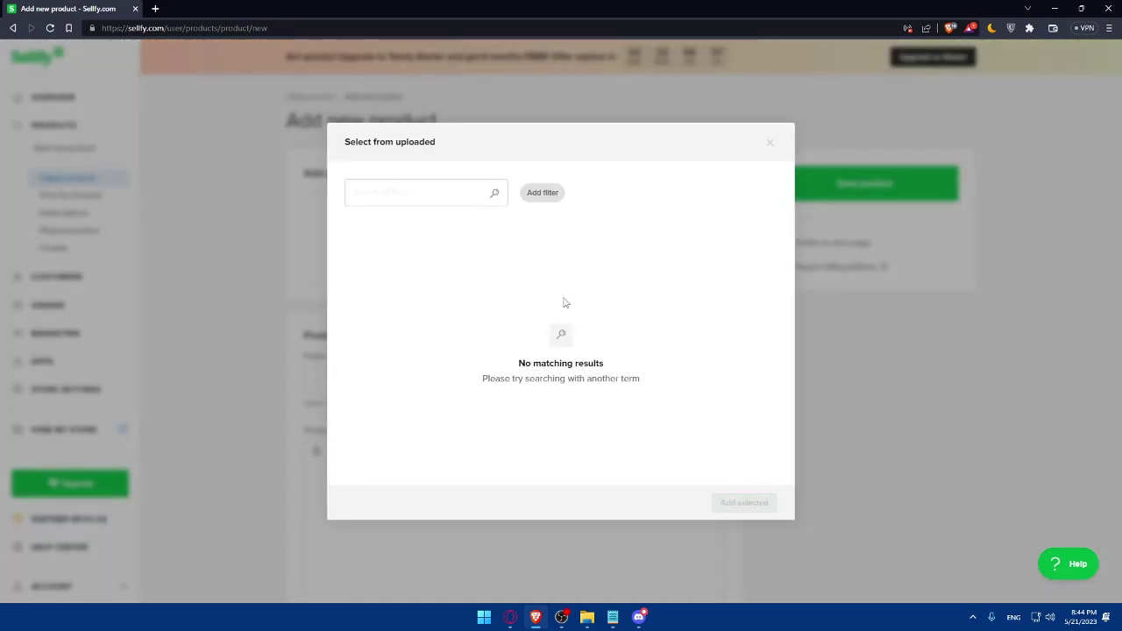
pyautogui.click(439, 189)
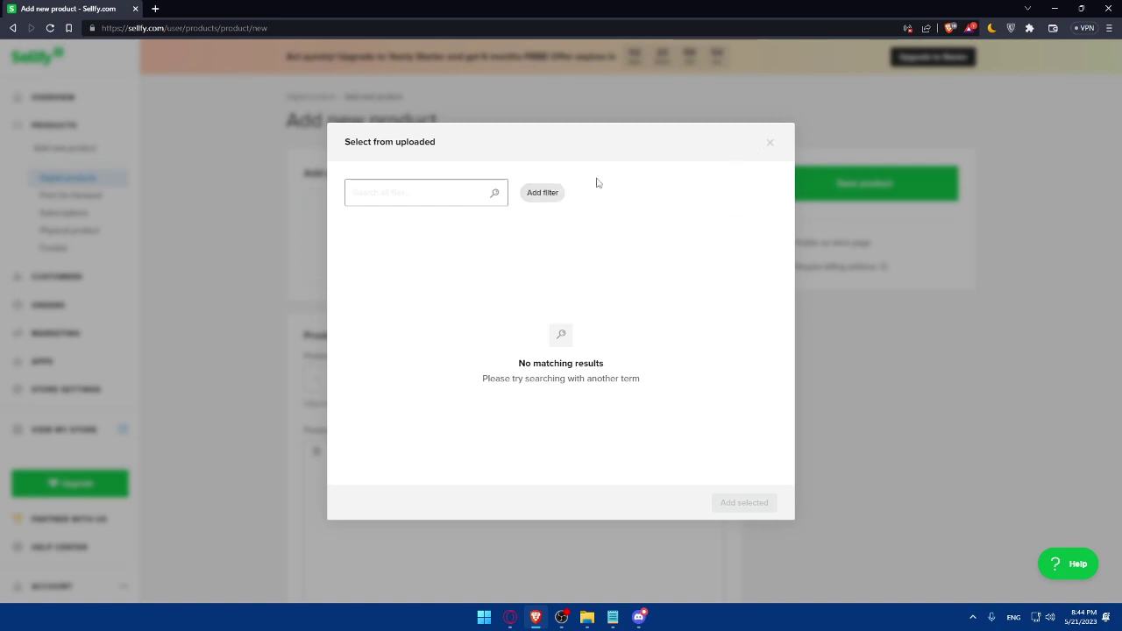
pyautogui.click(769, 143)
# Upload Test.png from the computer as the product file
pyautogui.click(481, 234)
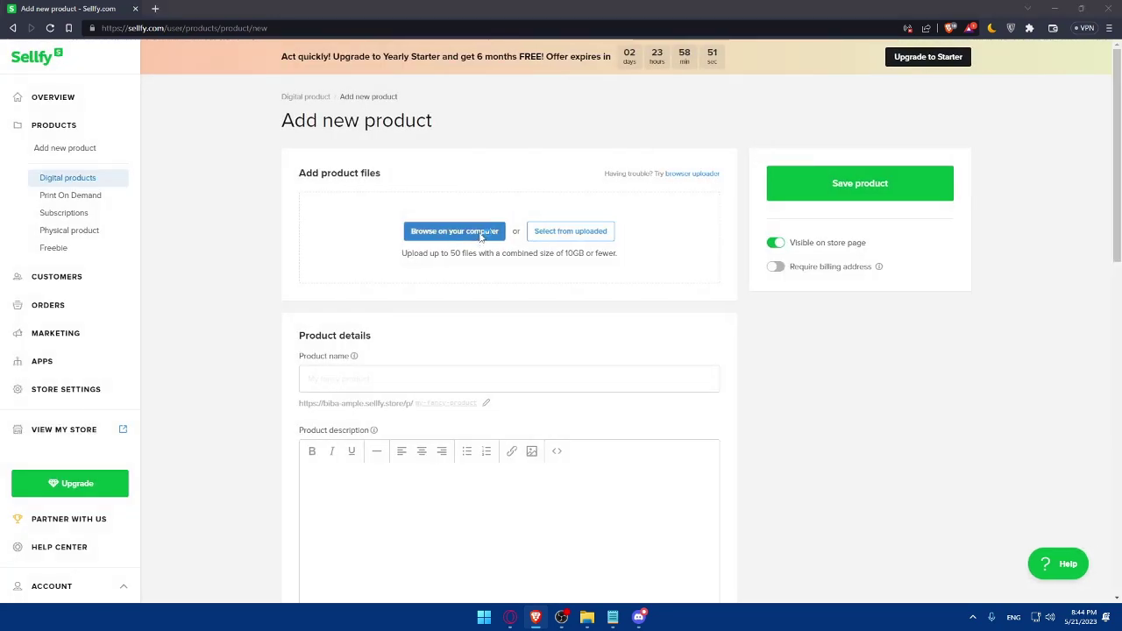
pyautogui.scroll(-3, 530, 293)
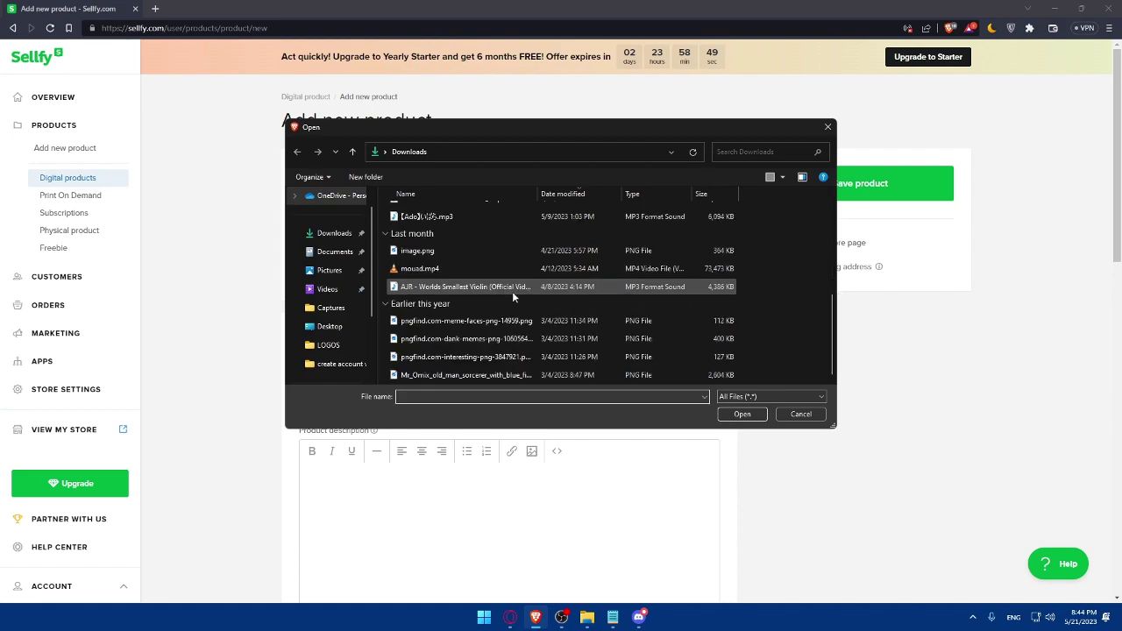
pyautogui.scroll(5, 514, 325)
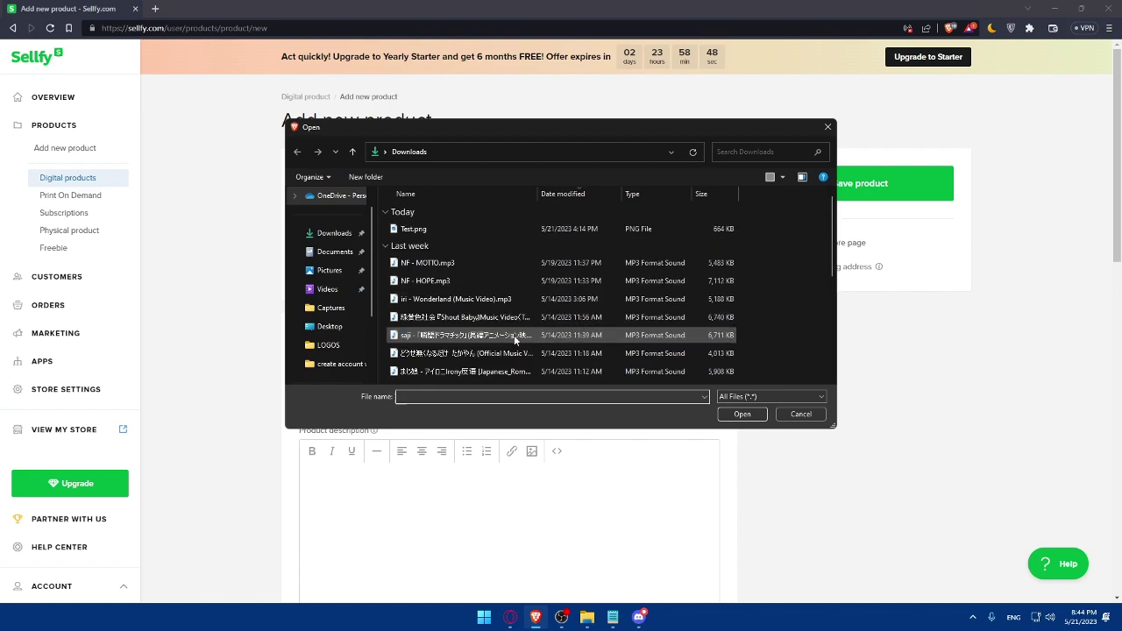
pyautogui.doubleClick(447, 229)
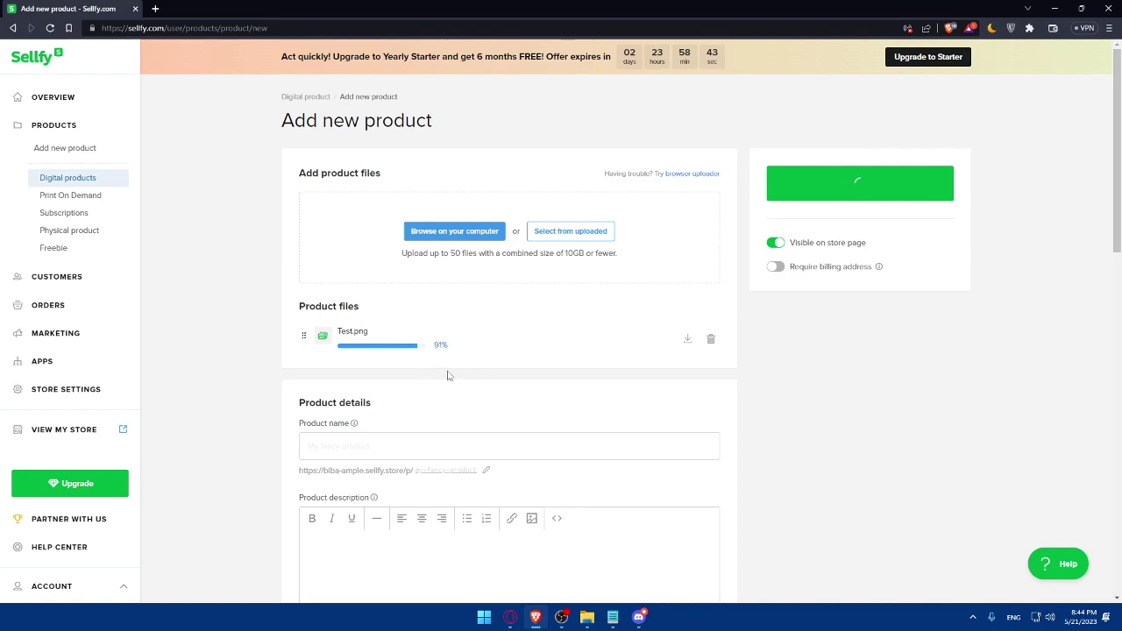
# Enter Test as the product name
pyautogui.scroll(-1, 518, 346)
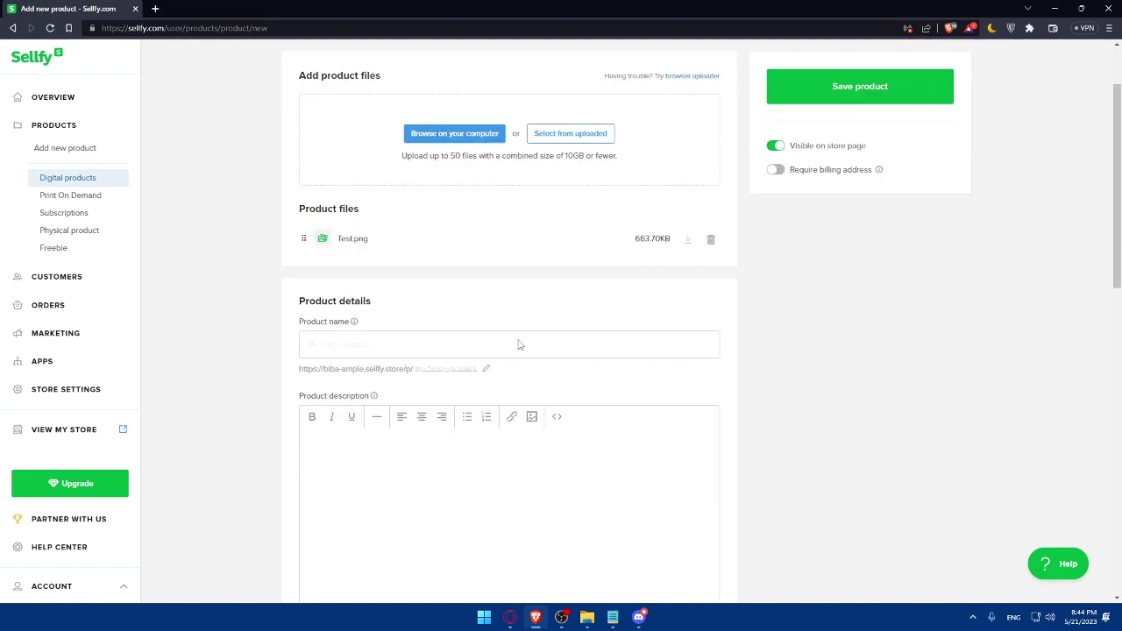
pyautogui.click(395, 349)
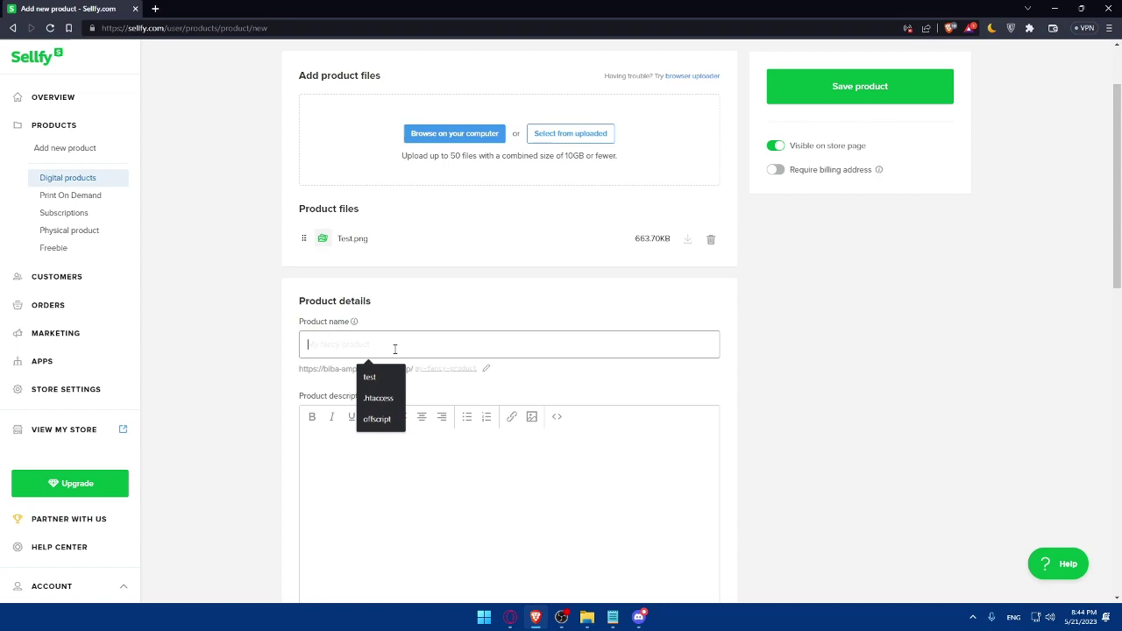
pyautogui.write('Test')
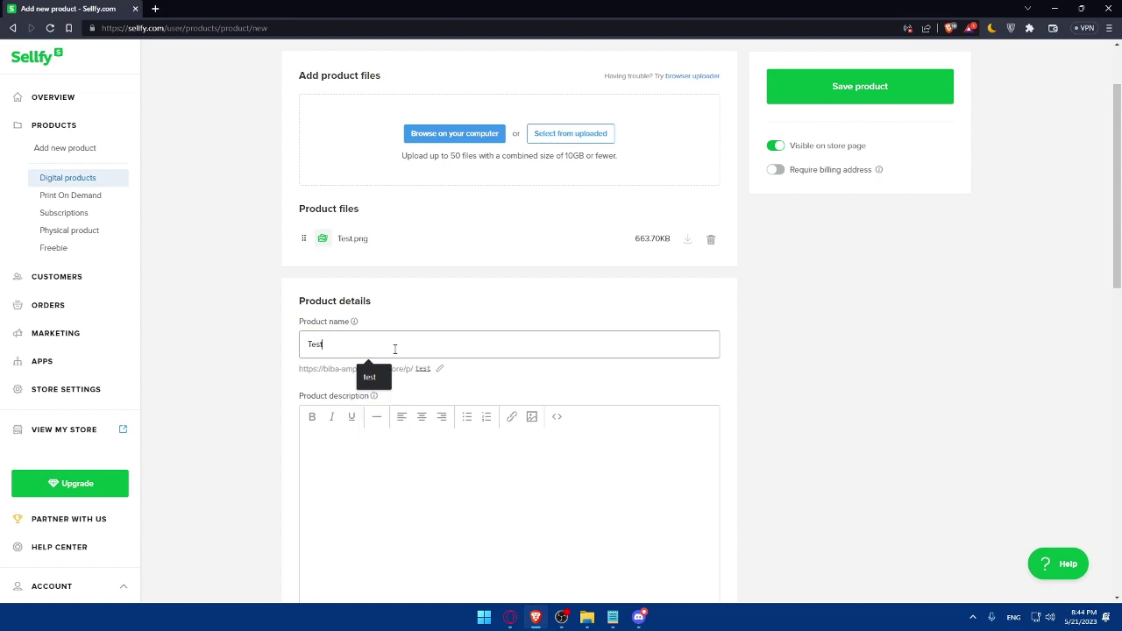
pyautogui.click(444, 426)
# Write a description saying the picture was edited in Photopea, only for testing, don't buy
pyautogui.scroll(-2, 422, 338)
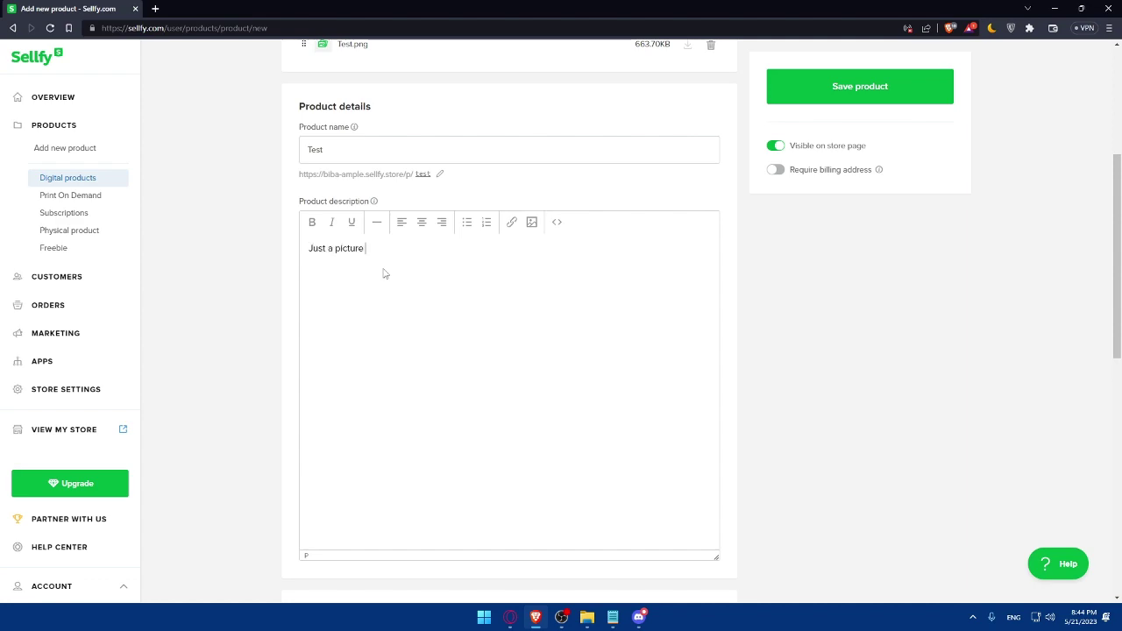
pyautogui.press('BackSpace')
pyautogui.press('BackSpace')
pyautogui.press('BackSpace')
pyautogui.write('ade by me')
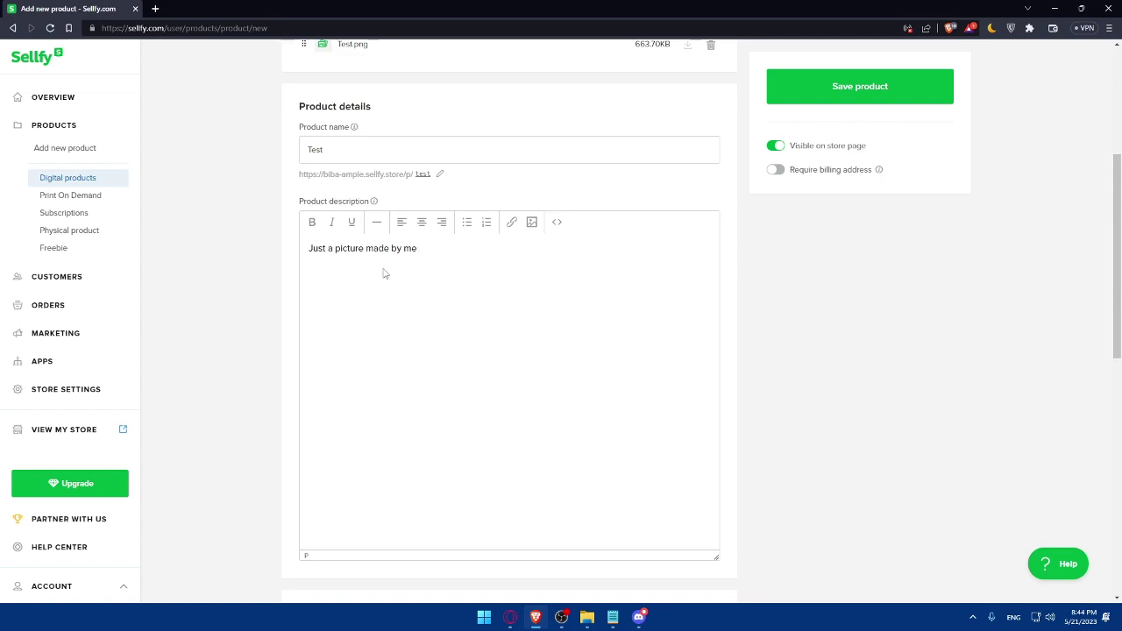
pyautogui.write(' edited in photoshop')
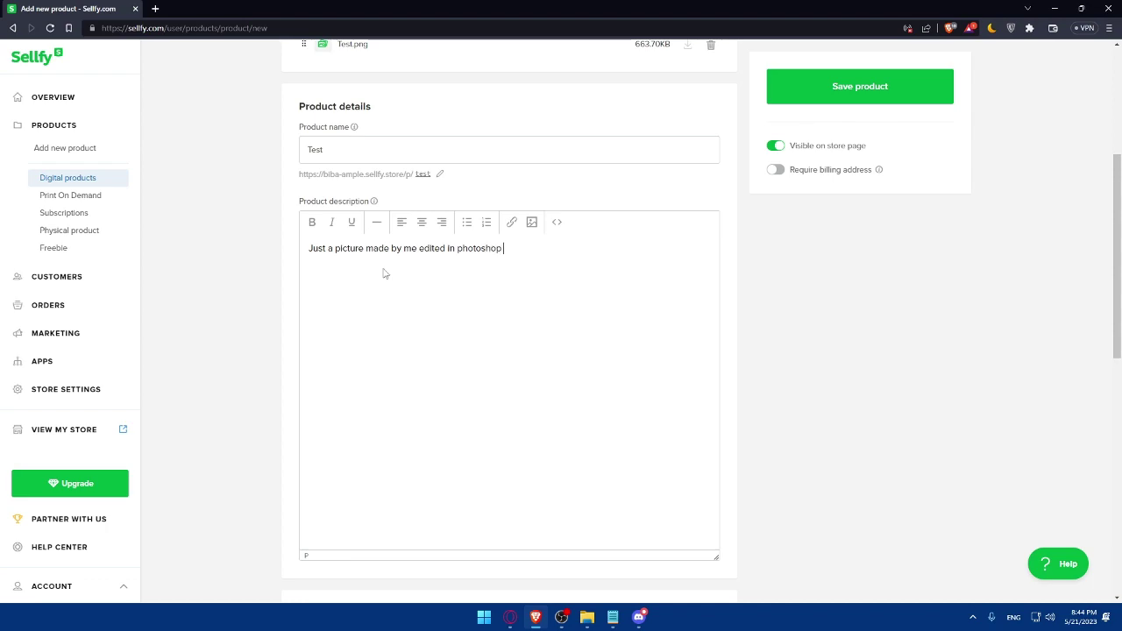
pyautogui.write(' adobe photopea ... ')
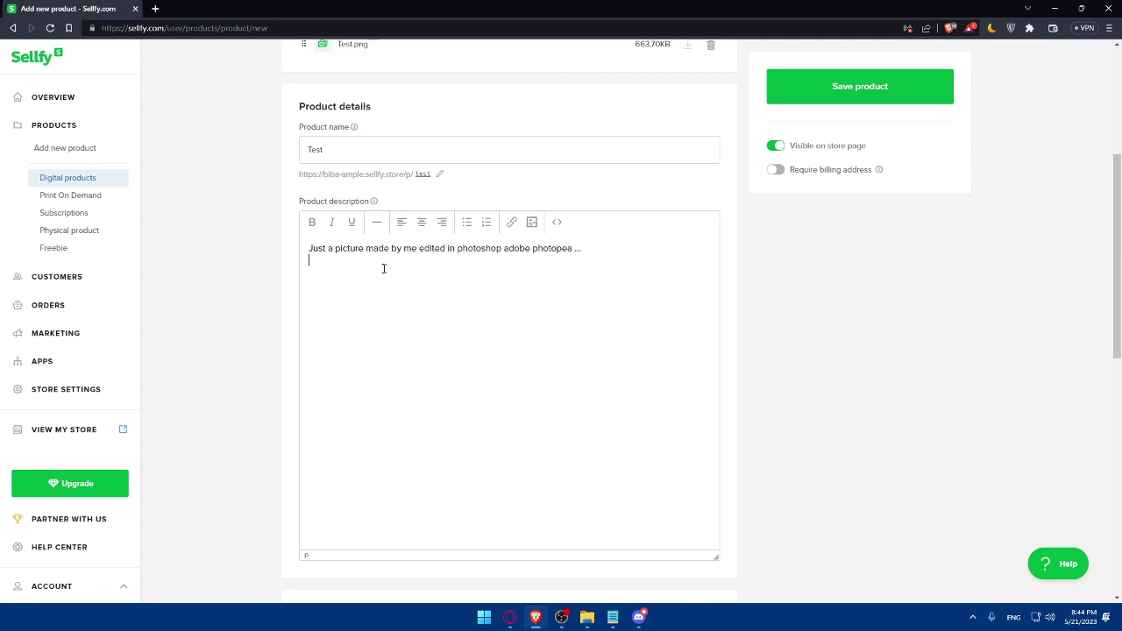
pyautogui.write('i am juts testing so dont buy')
pyautogui.moveTo(443, 265); pyautogui.dragTo(317, 241)
pyautogui.click(458, 260)
pyautogui.moveTo(458, 259); pyautogui.dragTo(290, 248)
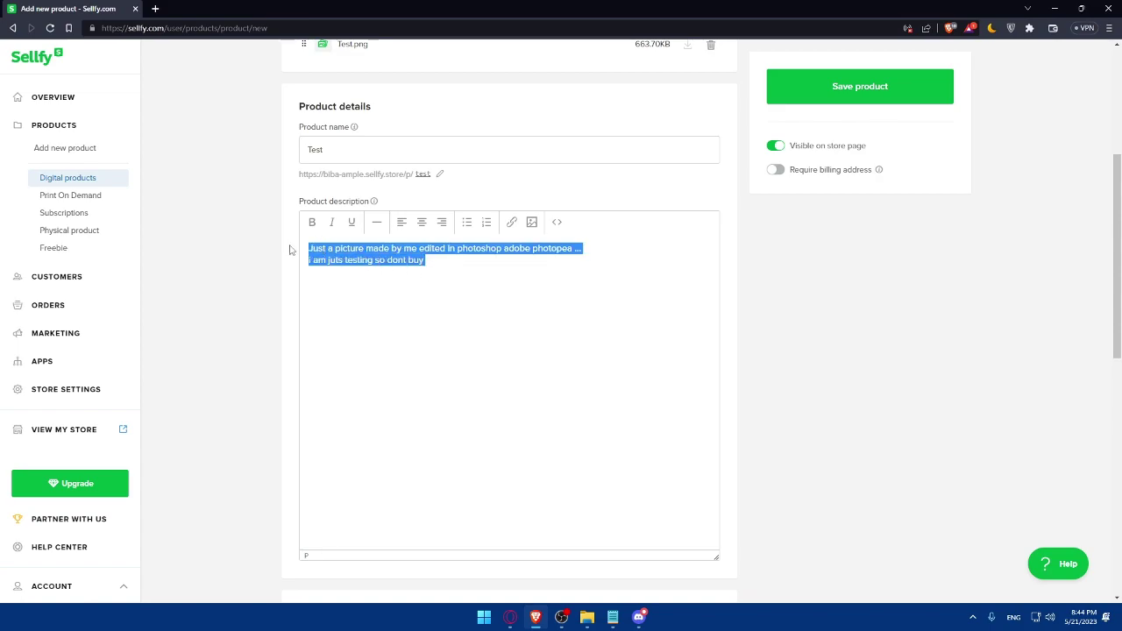
pyautogui.click(516, 283)
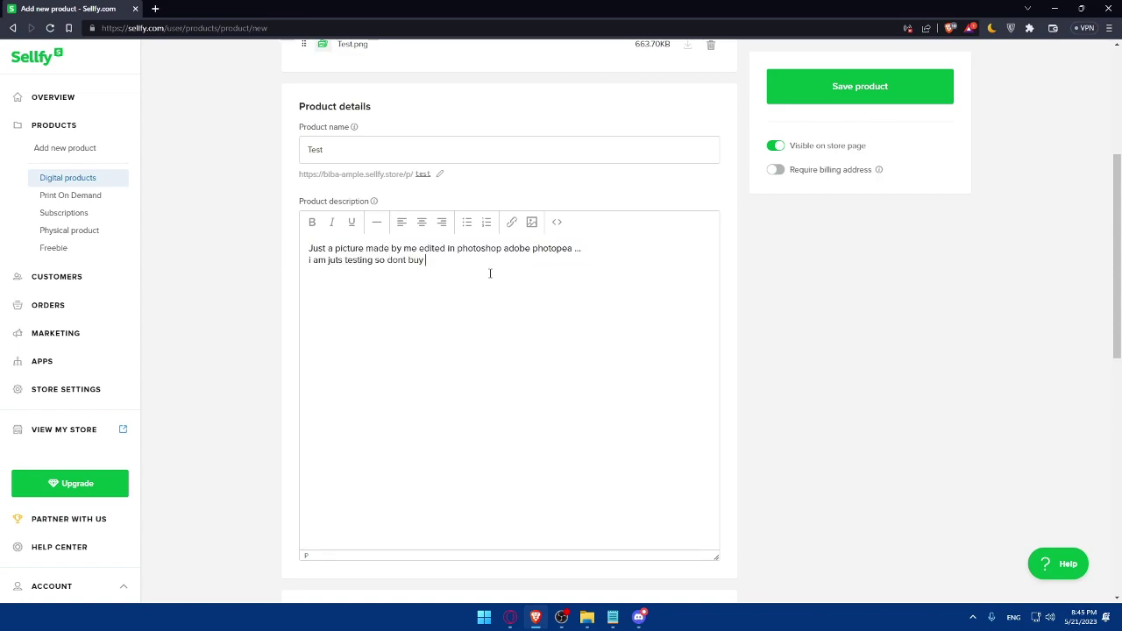
pyautogui.scroll(3, 491, 273)
pyautogui.scroll(-2, 368, 254)
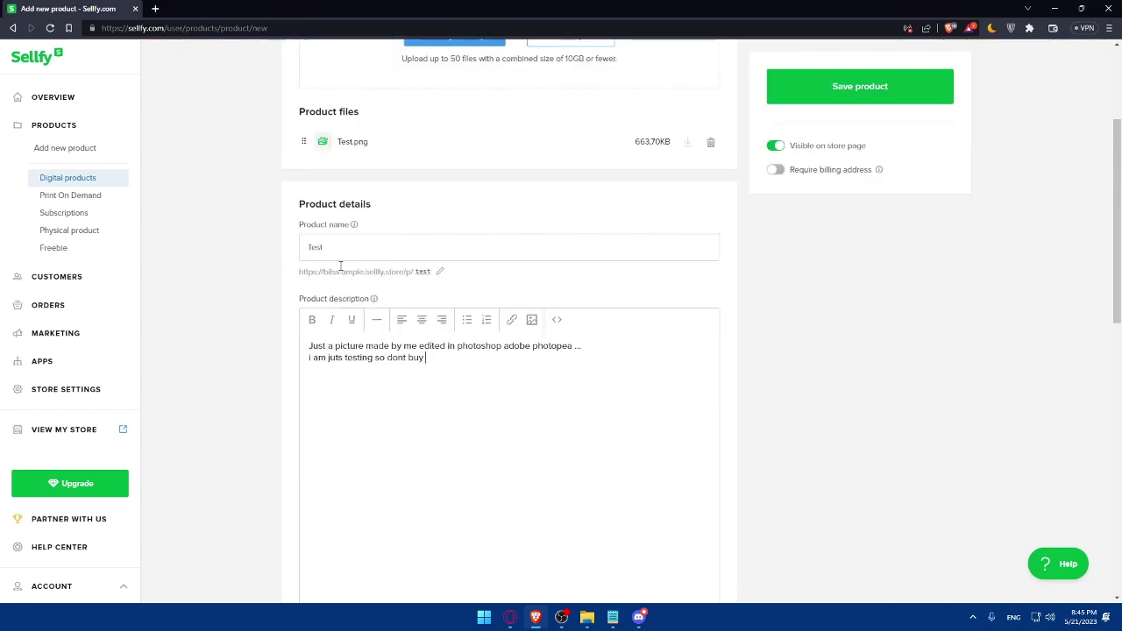
pyautogui.doubleClick(369, 255)
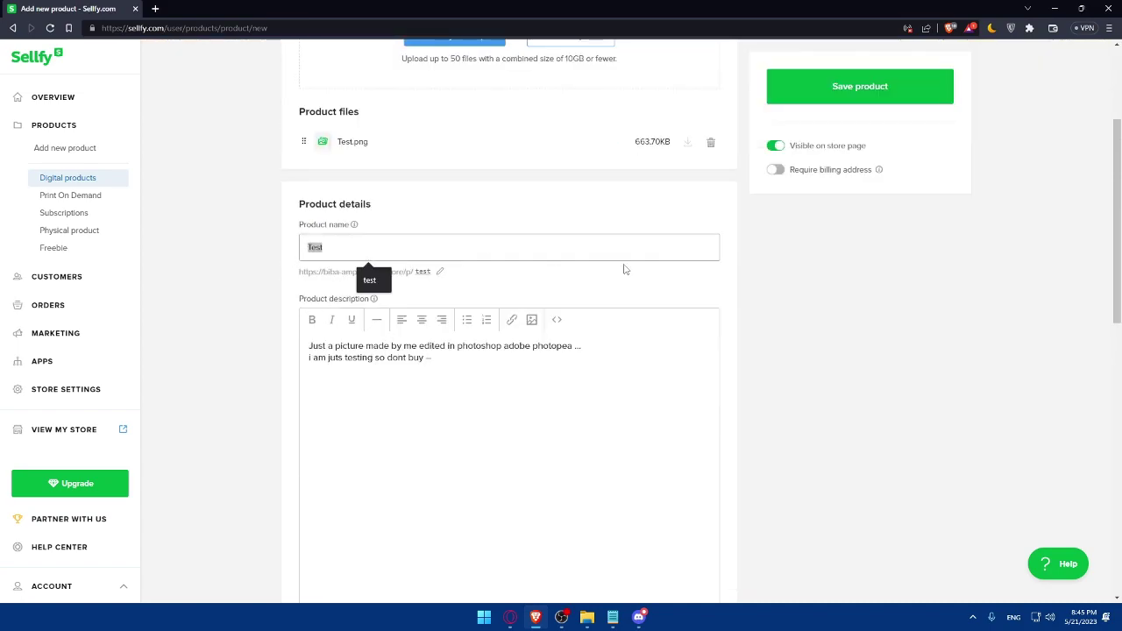
pyautogui.click(623, 268)
# Leave the product uncategorised and the currency set to USD
pyautogui.scroll(2, 554, 286)
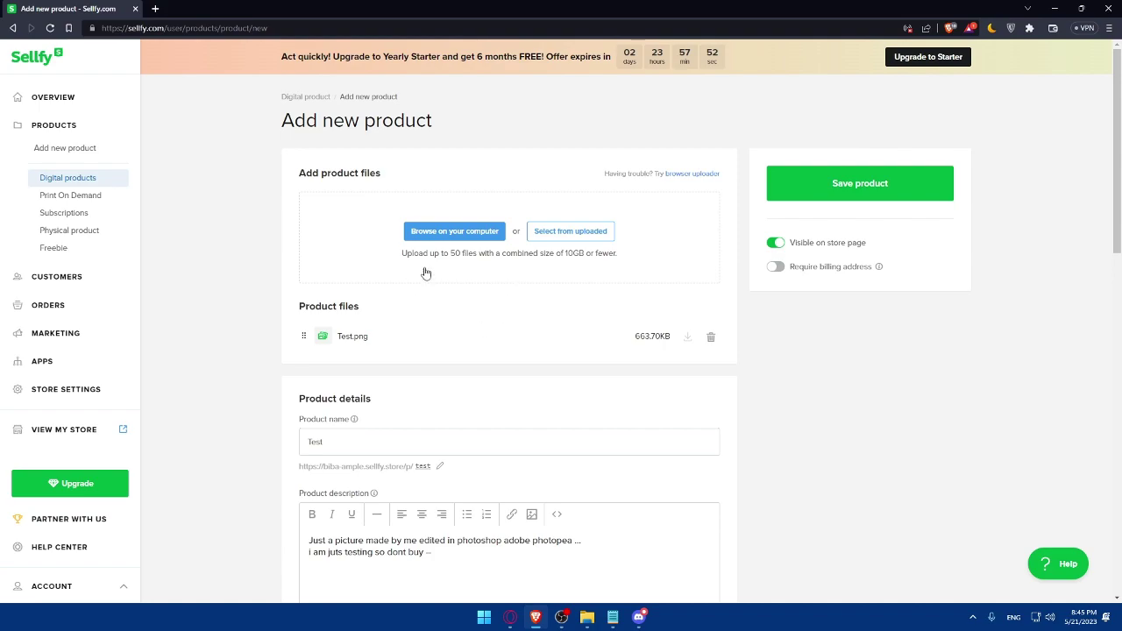
pyautogui.scroll(-4, 455, 309)
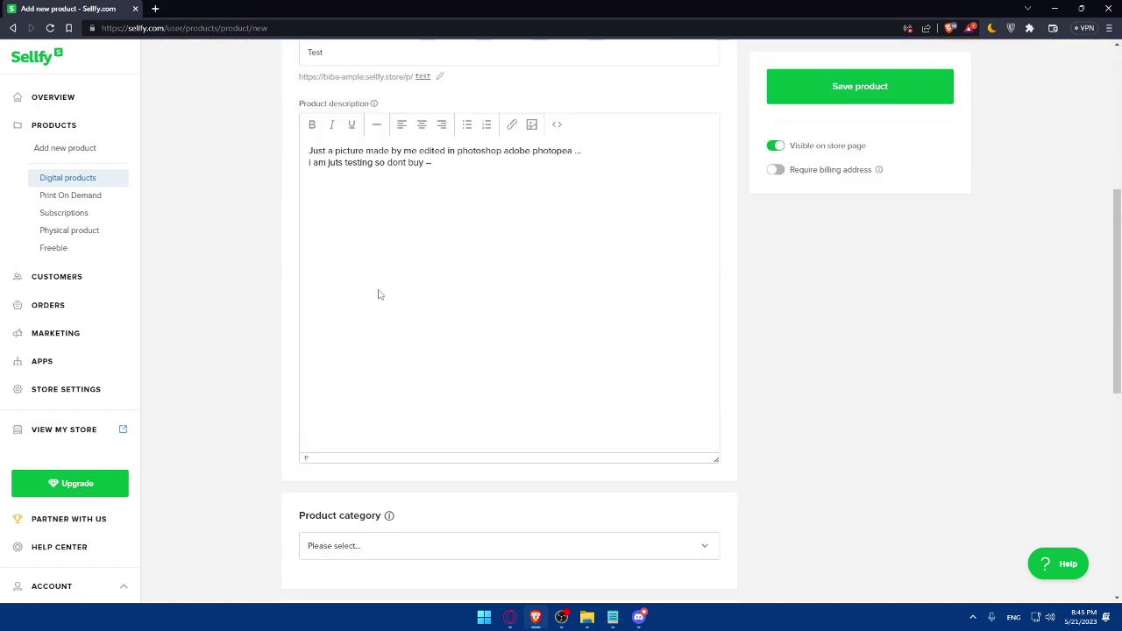
pyautogui.scroll(-2, 477, 279)
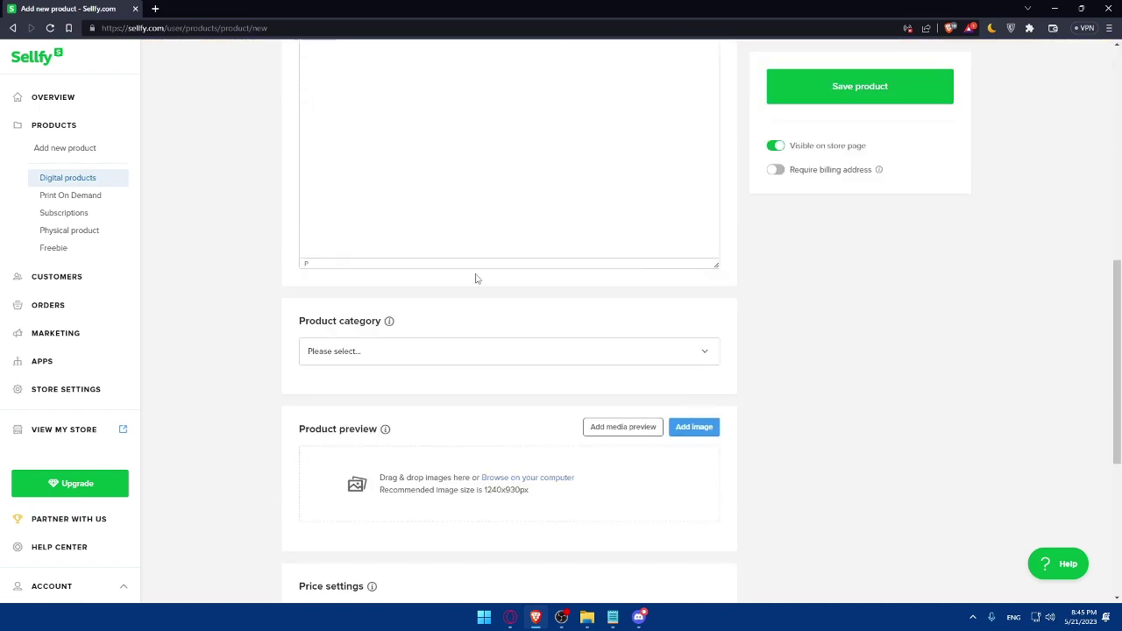
pyautogui.click(459, 352)
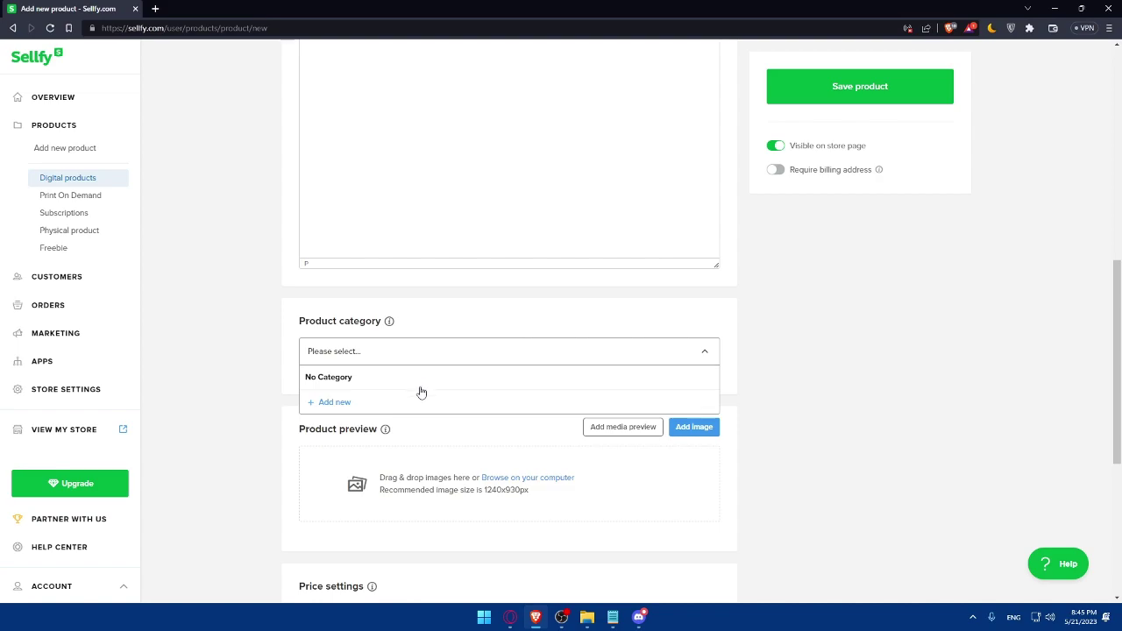
pyautogui.click(771, 356)
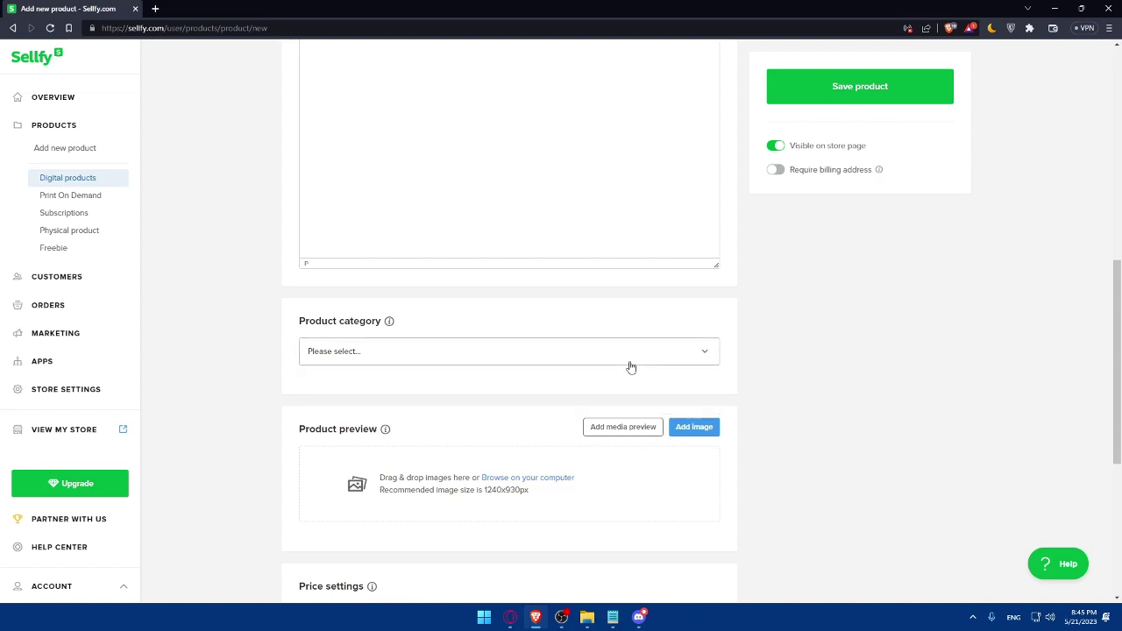
pyautogui.scroll(-1, 629, 366)
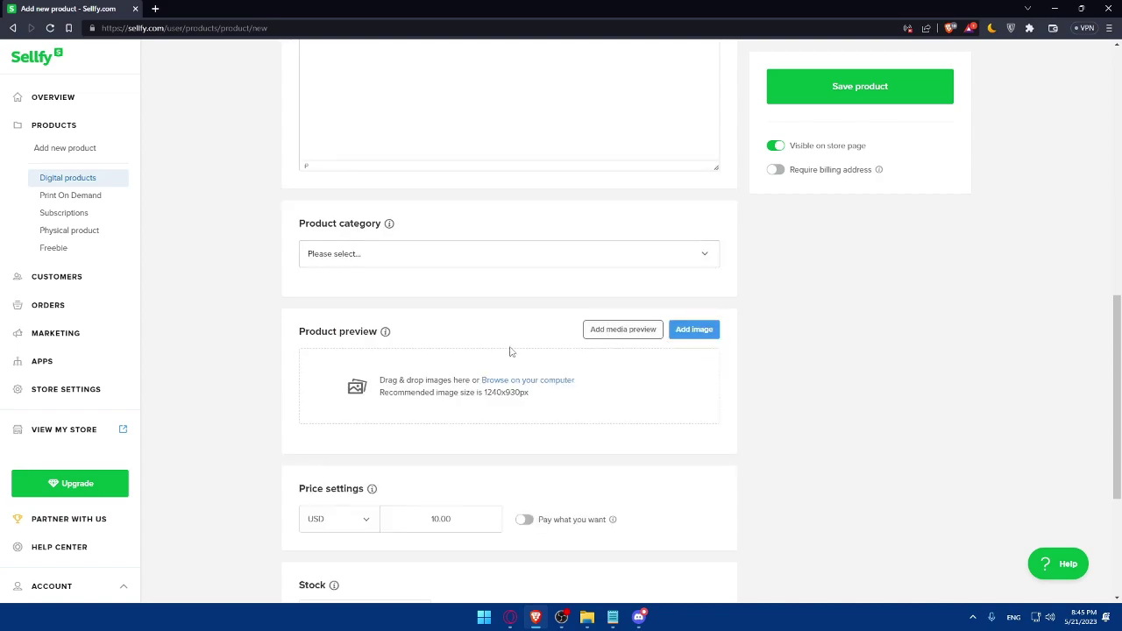
pyautogui.scroll(-1, 495, 357)
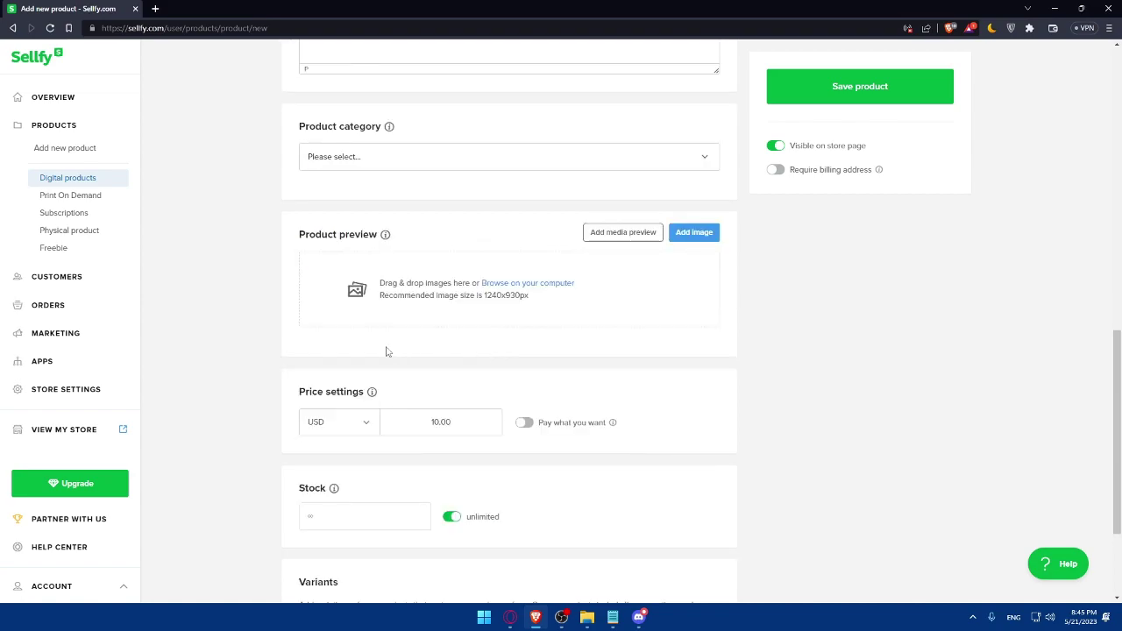
pyautogui.click(371, 427)
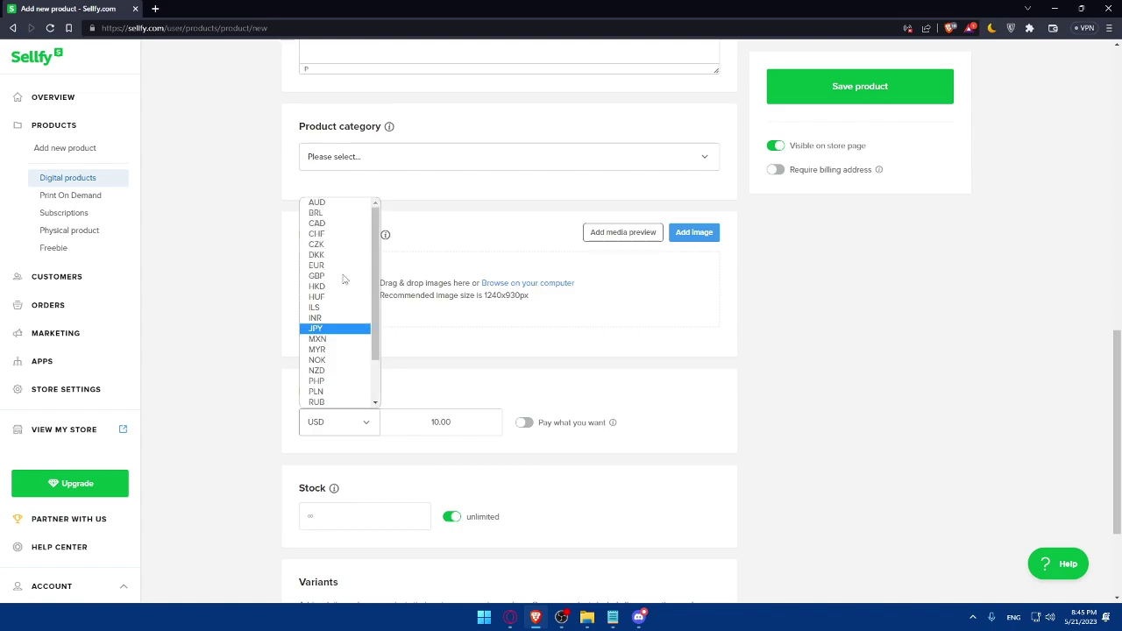
pyautogui.click(508, 447)
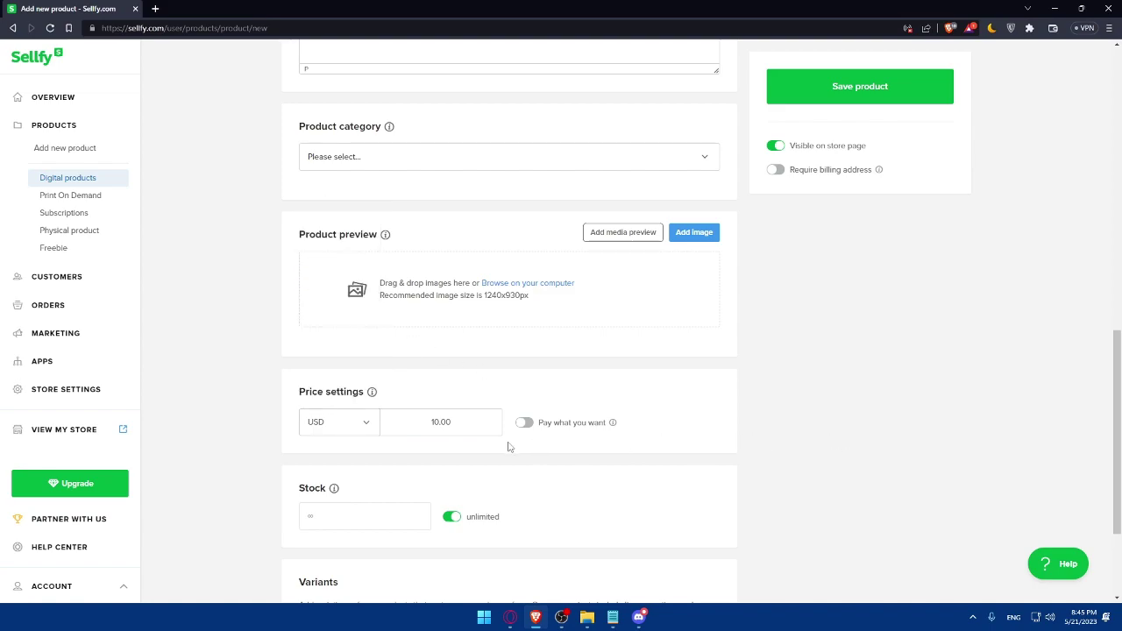
# Keep the price at 10.00 and enable Pay what you want
pyautogui.click(399, 422)
pyautogui.doubleClick(395, 422)
pyautogui.click(826, 406)
pyautogui.click(525, 426)
pyautogui.moveTo(473, 422); pyautogui.dragTo(388, 433)
pyautogui.click(751, 446)
pyautogui.scroll(-2, 377, 439)
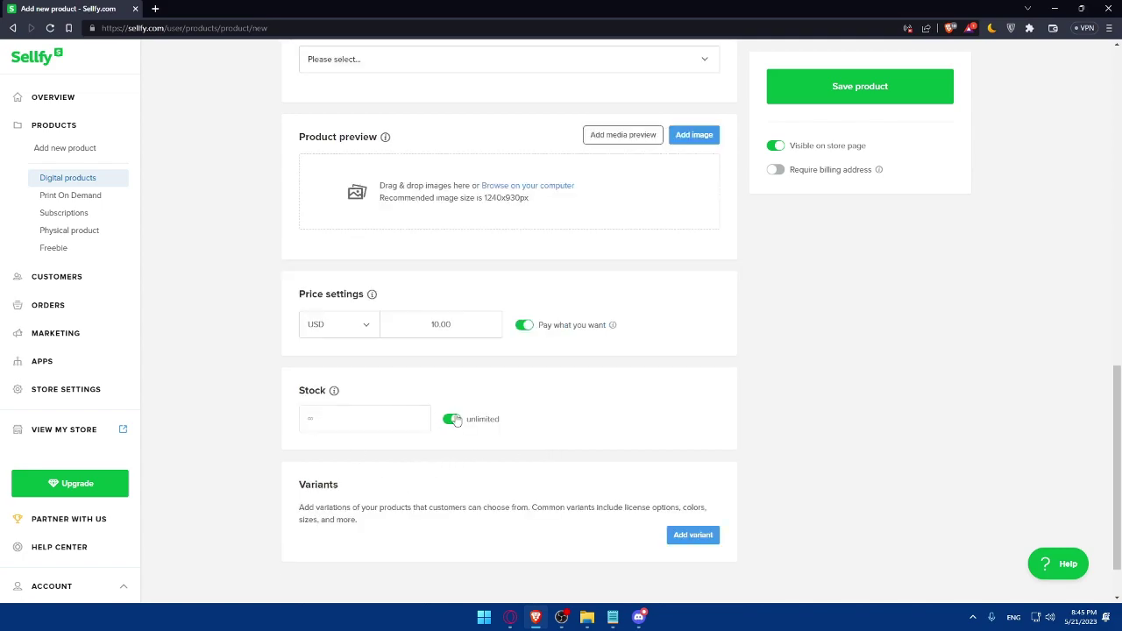
# Keep the product's stock set to unlimited
pyautogui.click(452, 421)
pyautogui.click(348, 420)
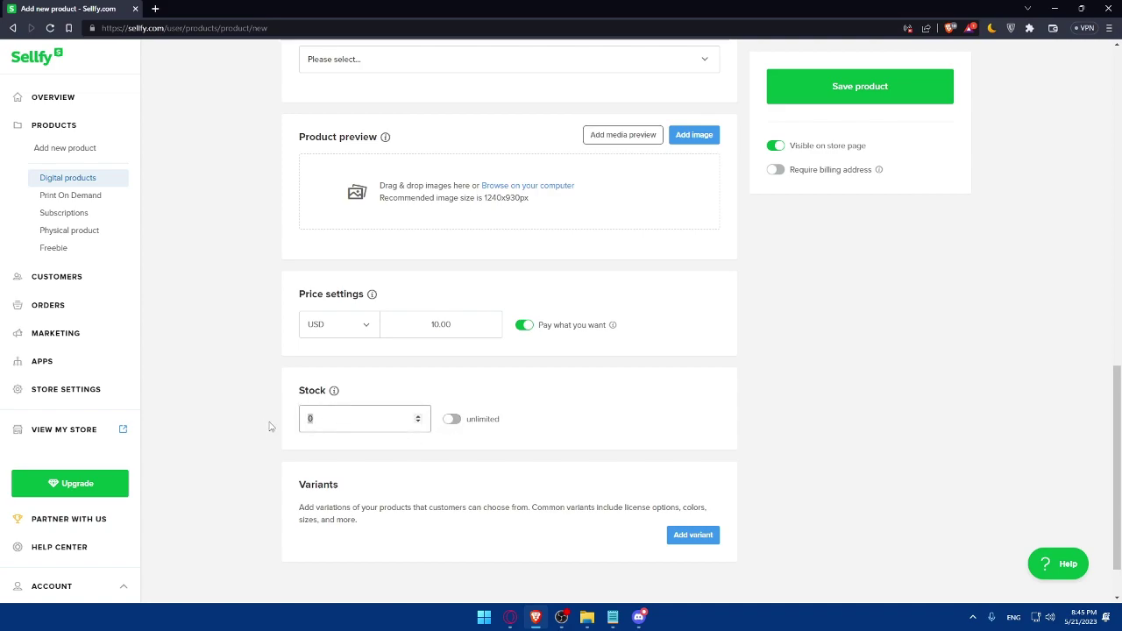
pyautogui.click(451, 421)
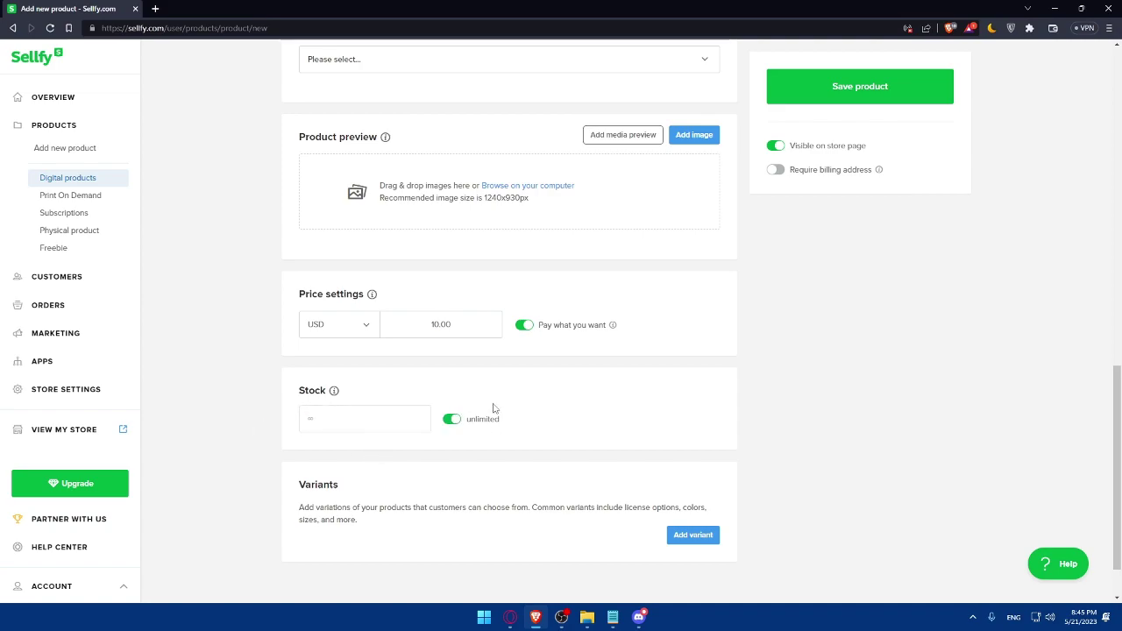
pyautogui.scroll(-2, 471, 423)
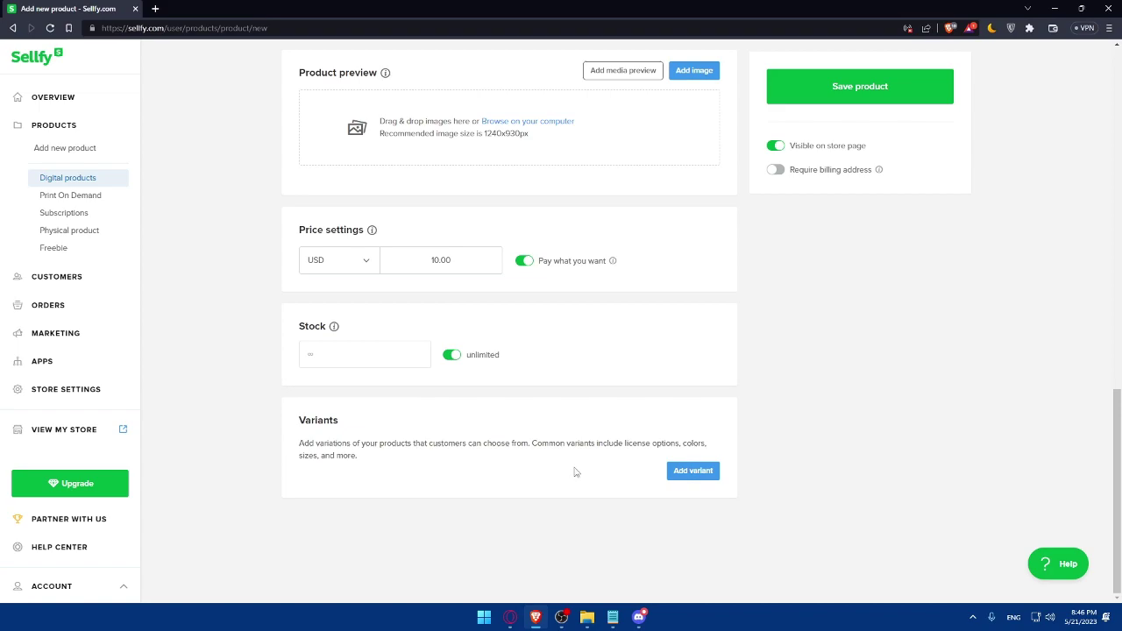
pyautogui.scroll(10, 588, 463)
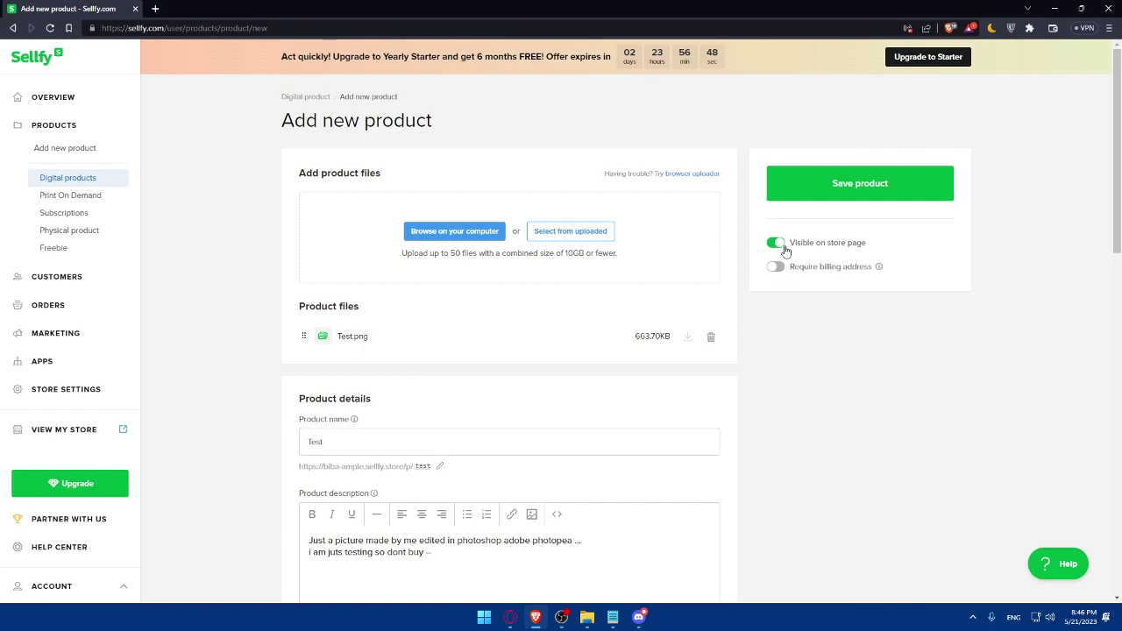
# Leave billing address not required and save the product
pyautogui.click(775, 266)
pyautogui.click(777, 268)
pyautogui.click(777, 267)
pyautogui.click(777, 268)
pyautogui.click(861, 193)
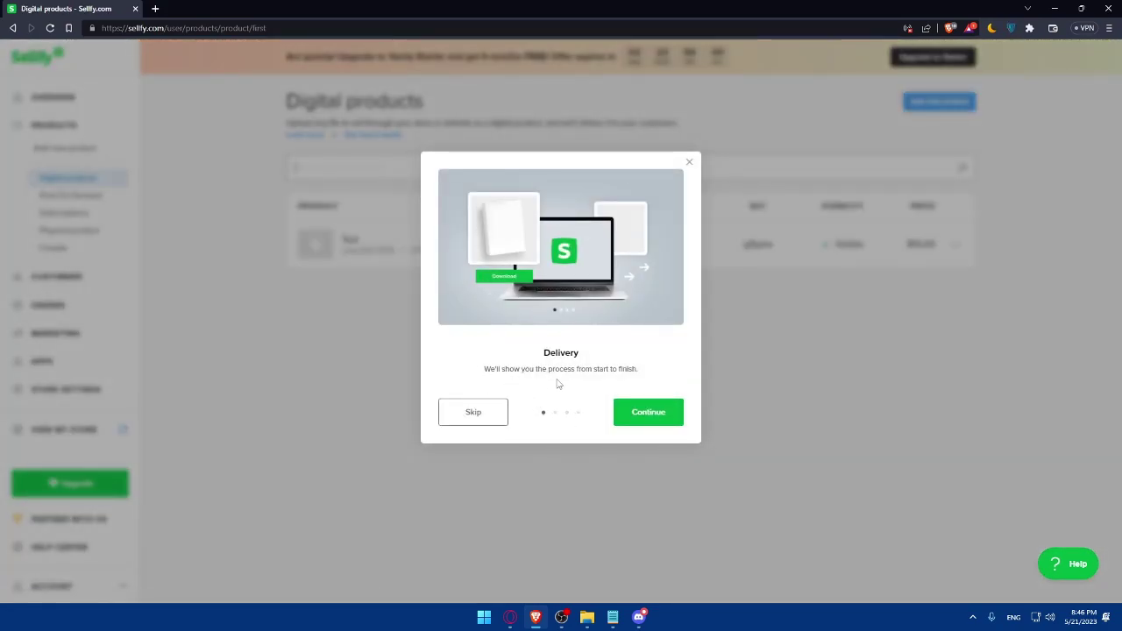
# Step through the Confirmation, Download and Stream, and Safety slides, then close with Got it!
pyautogui.click(637, 417)
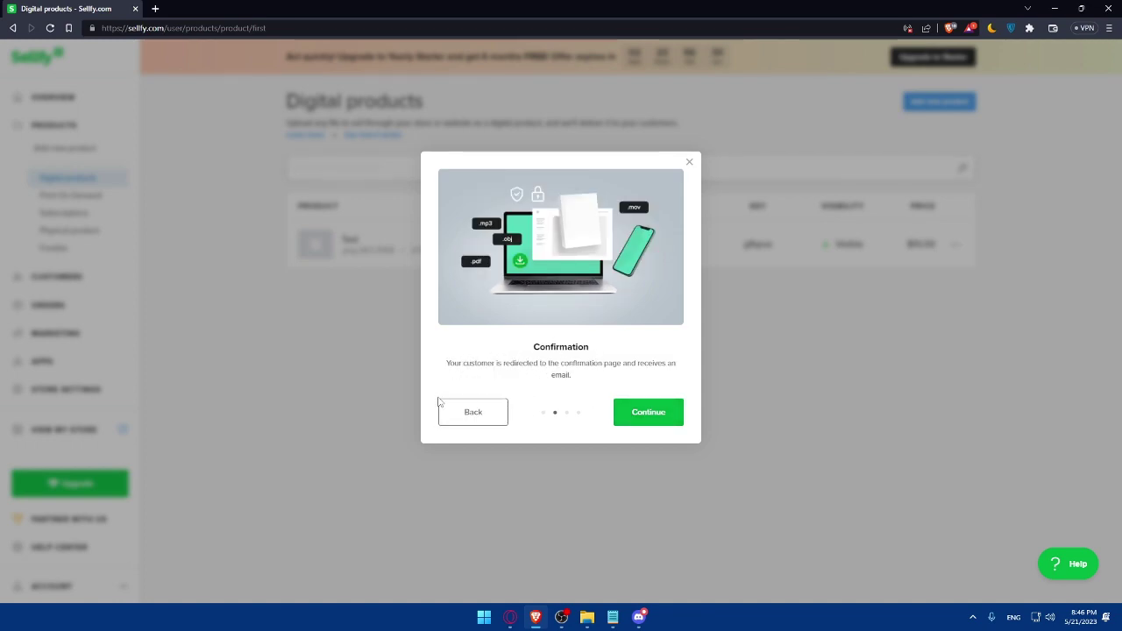
pyautogui.click(637, 412)
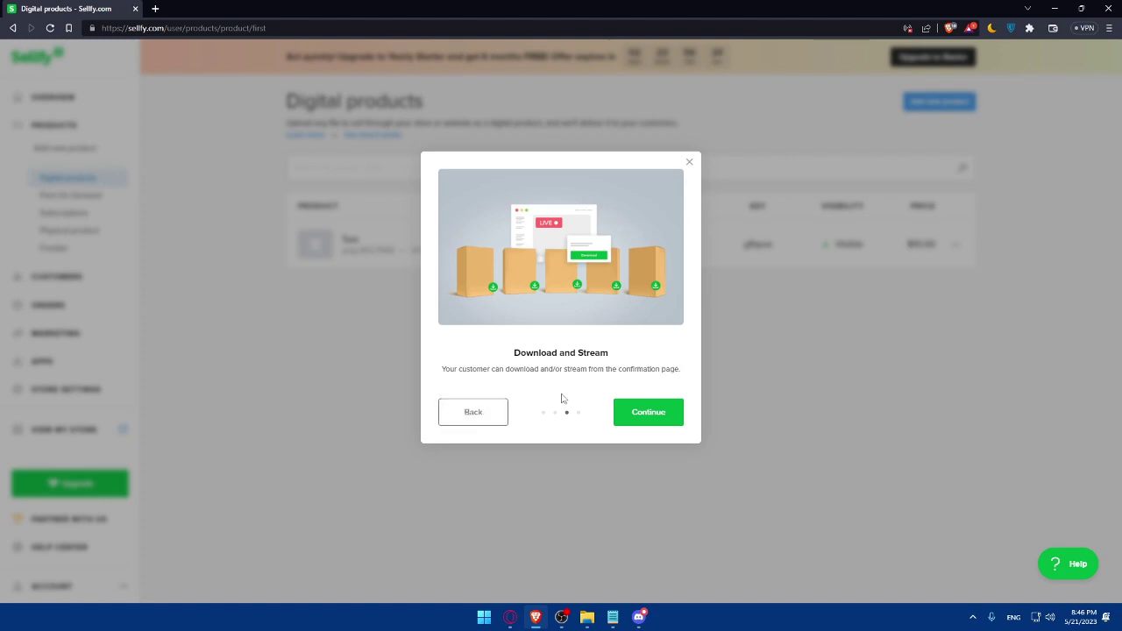
pyautogui.click(641, 412)
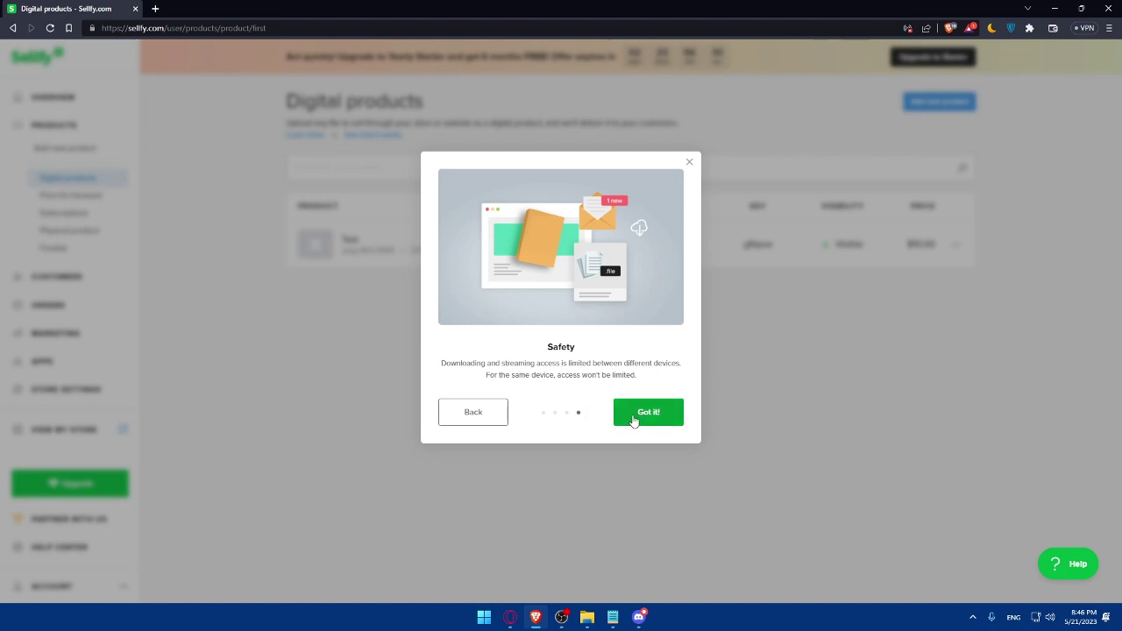
pyautogui.click(647, 412)
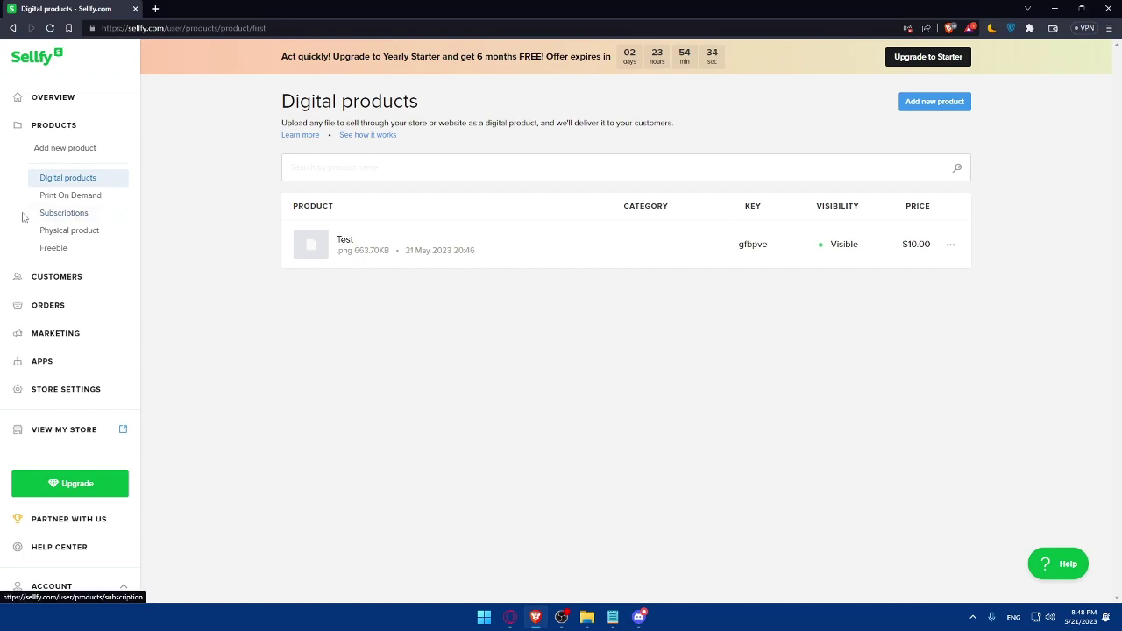
# Open Overview in the sidebar to show the Dashboard's Welcome checklist
pyautogui.click(53, 98)
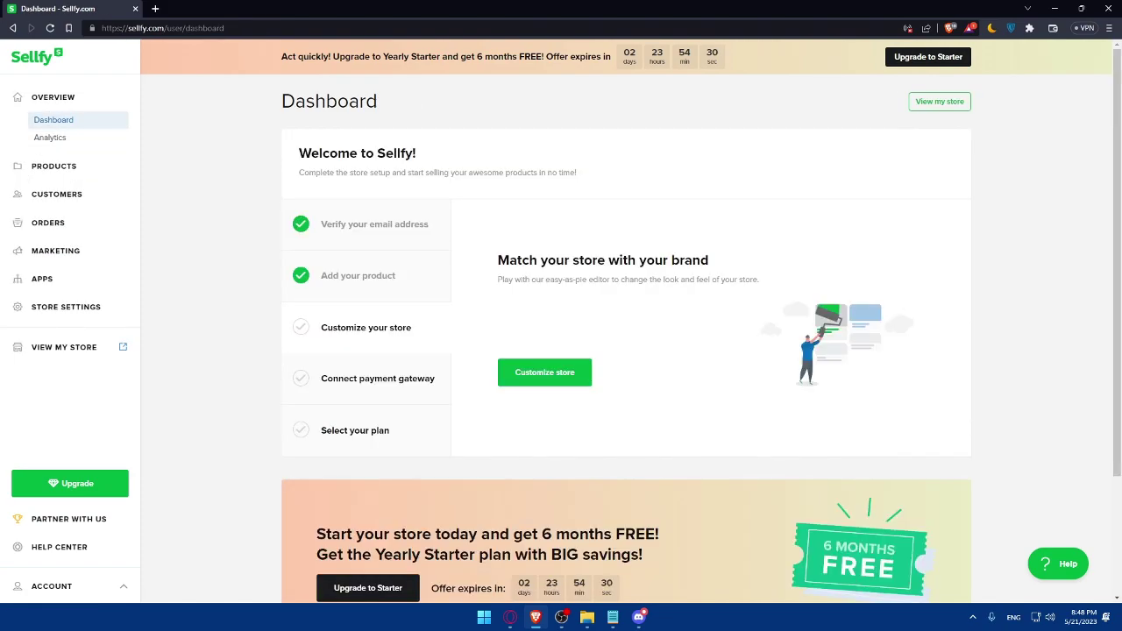